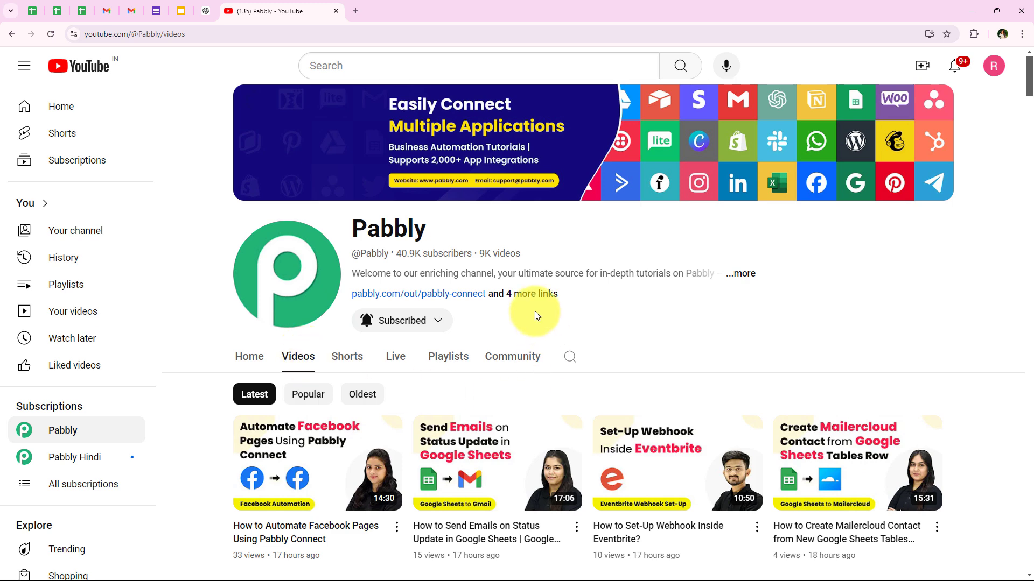
# Step: Look through the Pabbly channel's latest videos for the Facebook Ads comment to Google Sheets tutorial
pyautogui.scroll(-4, 402, 289)
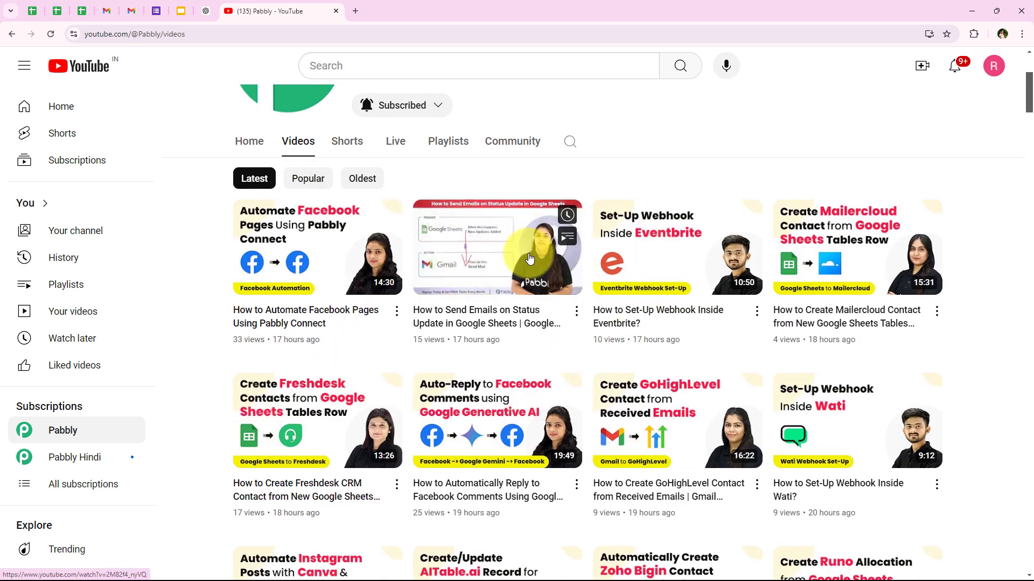
pyautogui.scroll(-2, 507, 280)
pyautogui.scroll(-2, 495, 286)
pyautogui.scroll(-1, 415, 403)
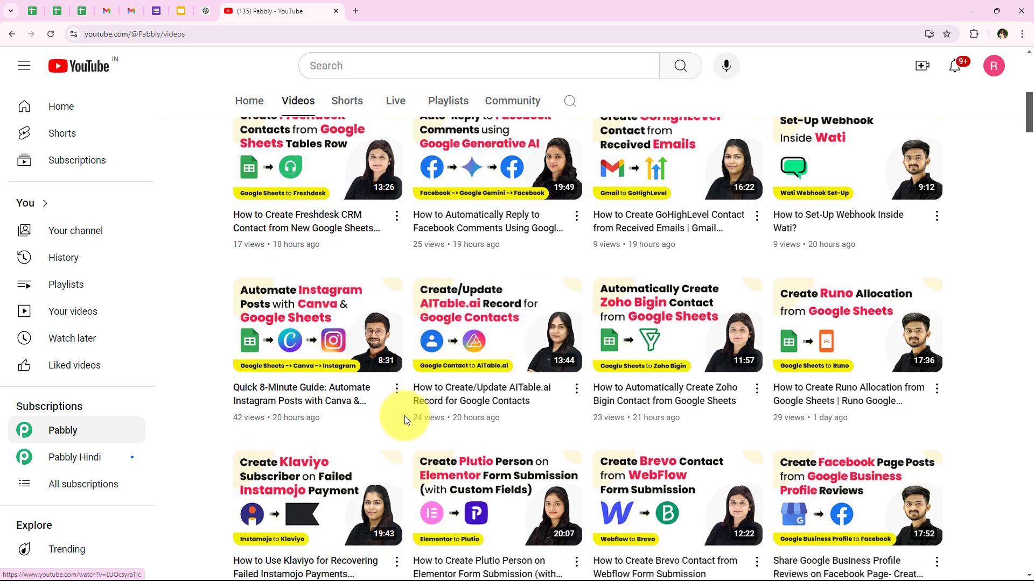
pyautogui.scroll(-7, 402, 424)
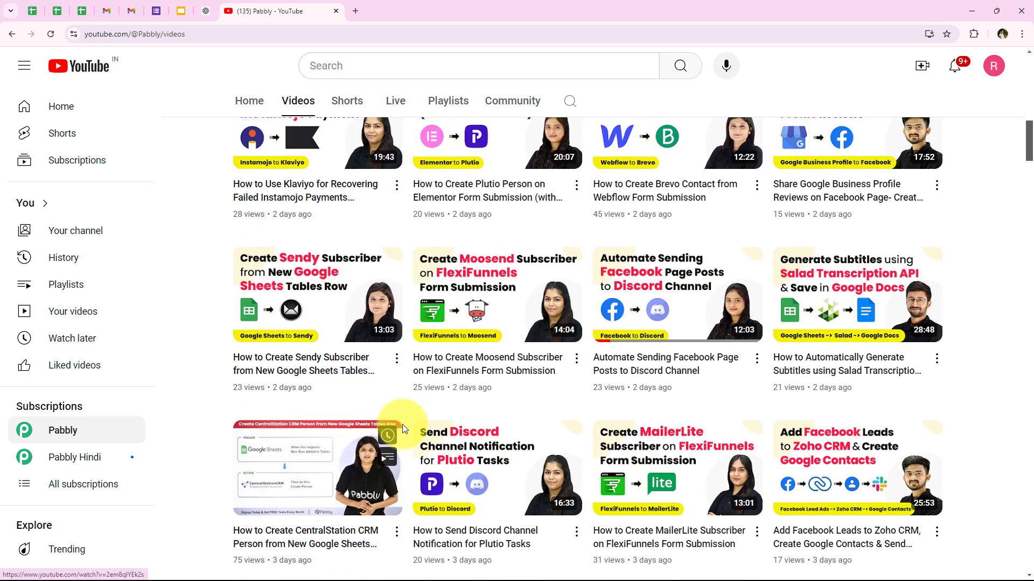
pyautogui.scroll(-3, 402, 425)
pyautogui.scroll(-7, 404, 429)
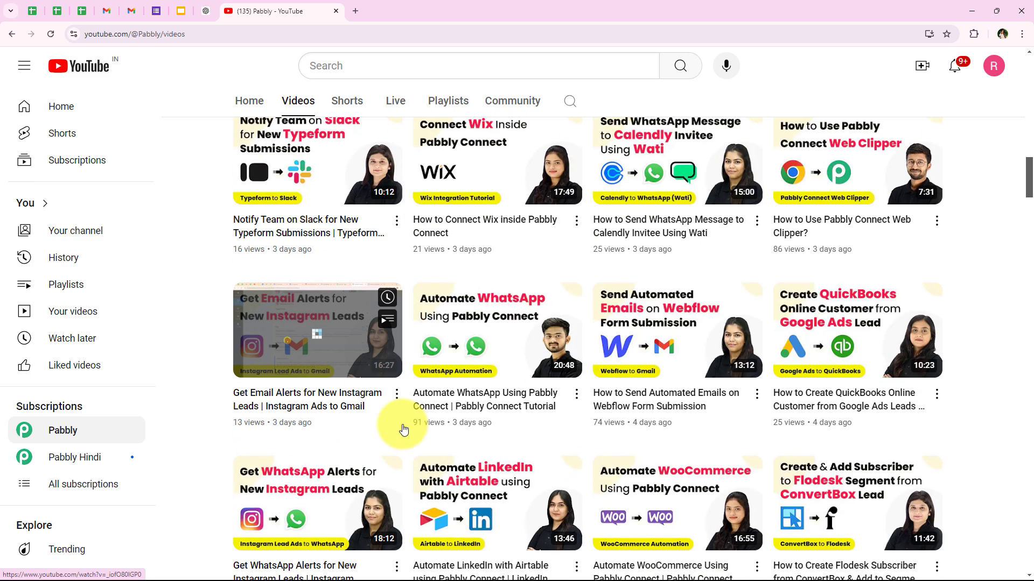
pyautogui.scroll(-3, 401, 425)
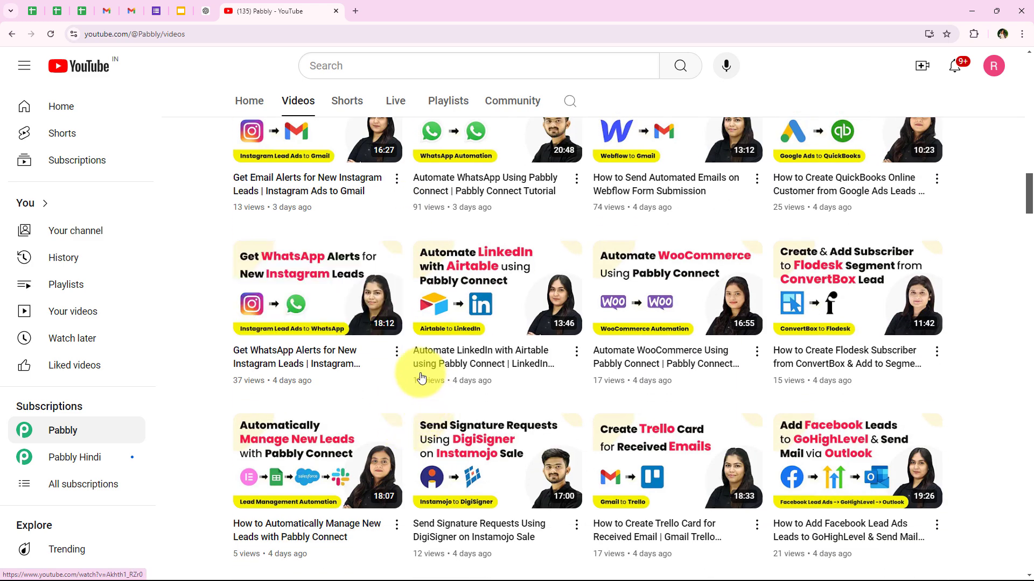
pyautogui.scroll(-3, 451, 383)
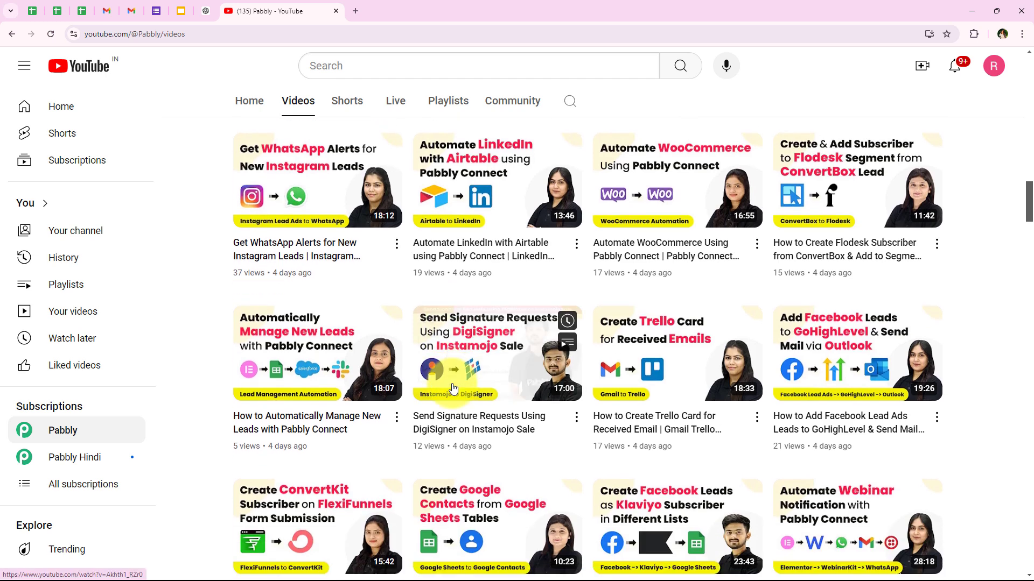
pyautogui.scroll(-5, 453, 387)
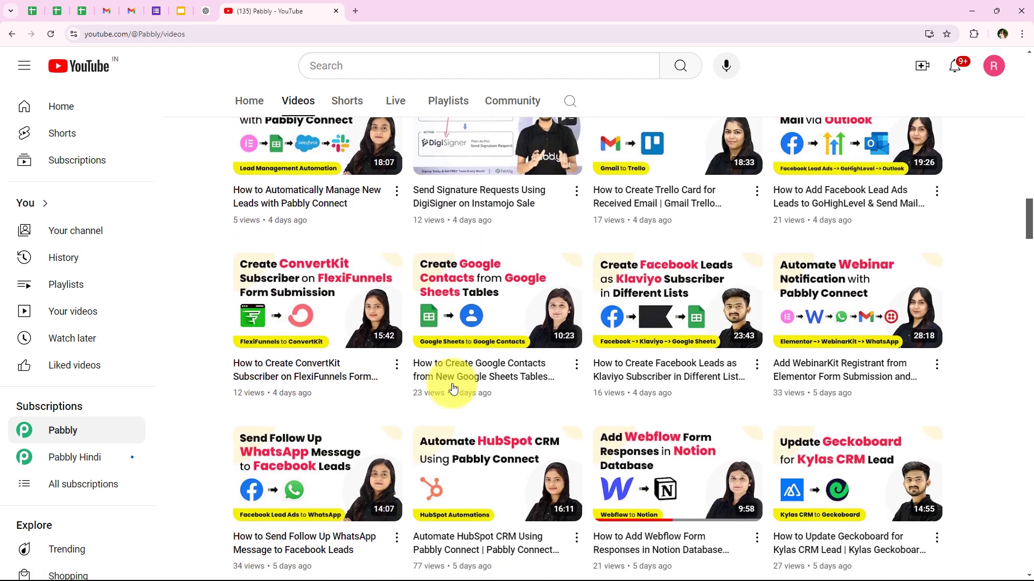
pyautogui.scroll(-3, 452, 389)
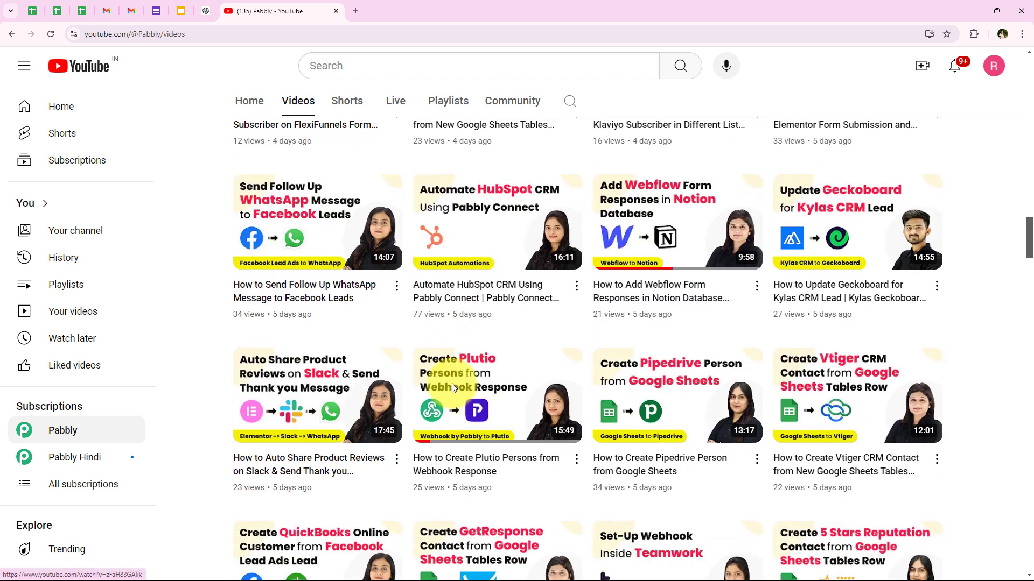
pyautogui.scroll(-5, 453, 389)
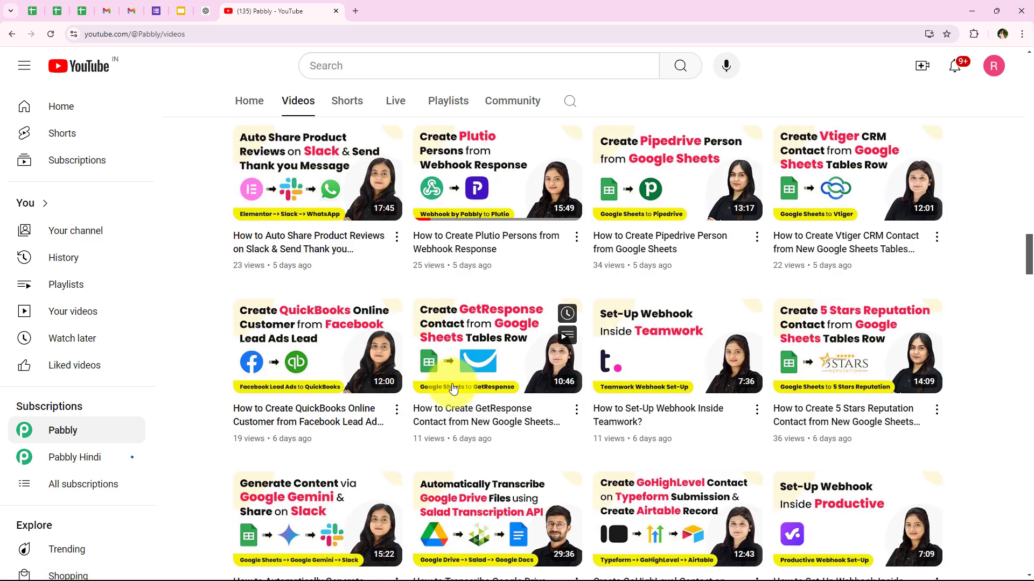
pyautogui.scroll(-1, 452, 389)
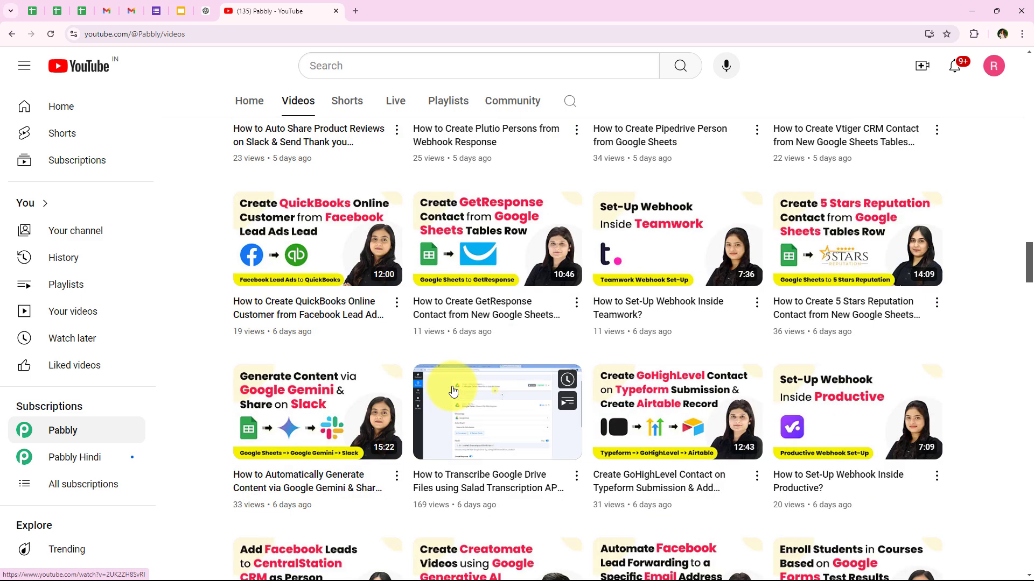
pyautogui.scroll(-7, 453, 392)
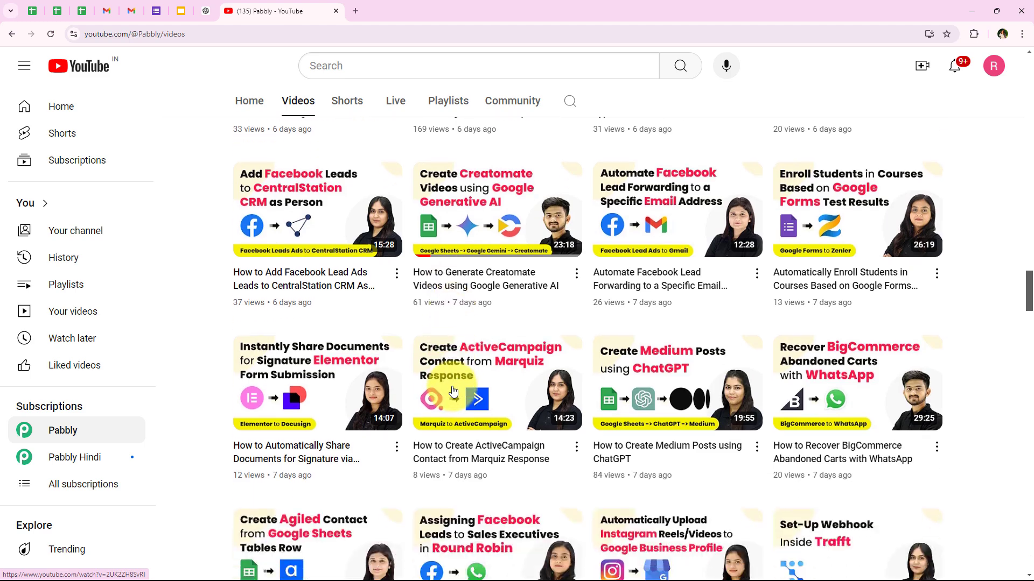
pyautogui.scroll(-4, 453, 392)
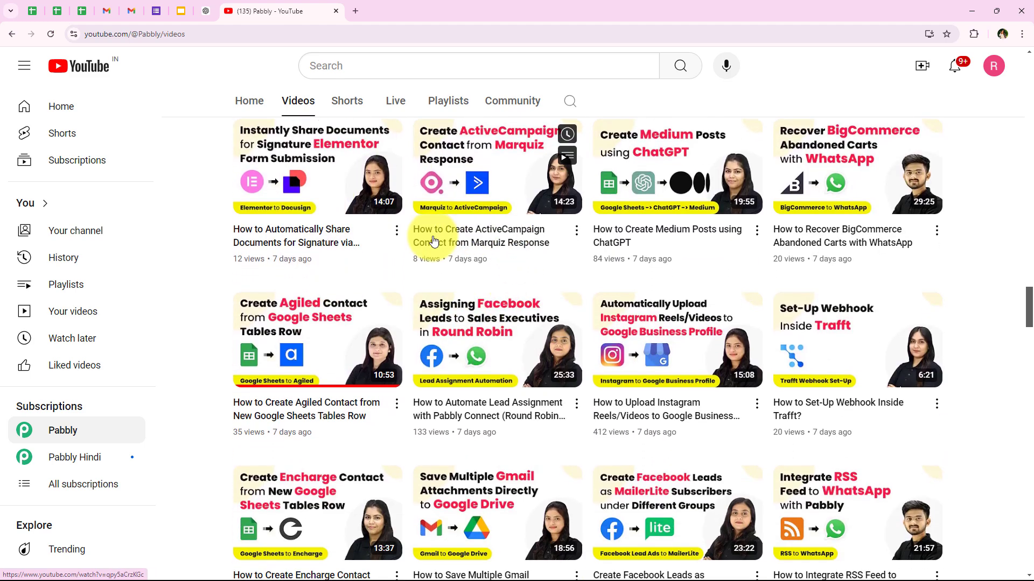
pyautogui.scroll(-6, 535, 386)
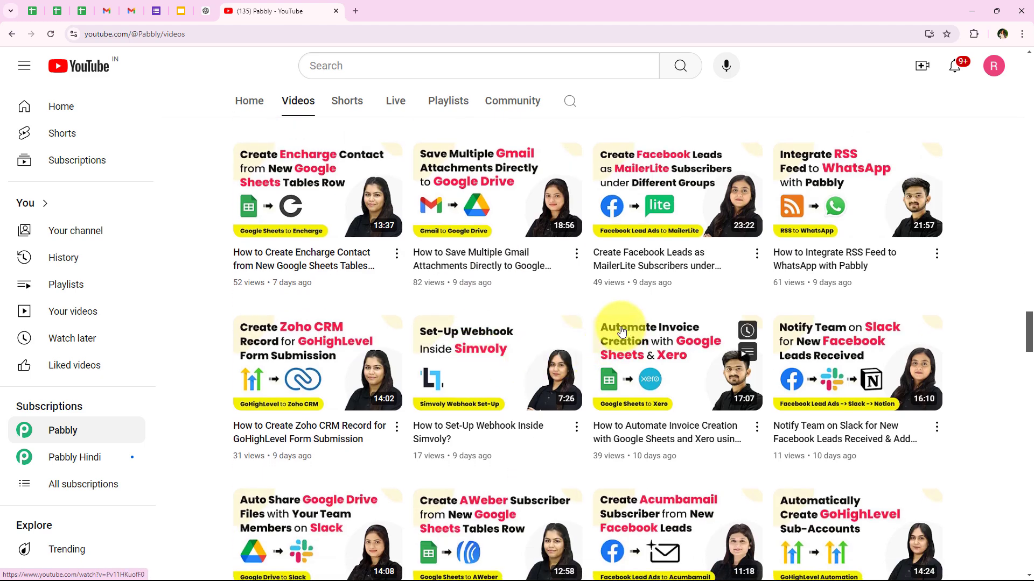
pyautogui.scroll(-20, 621, 332)
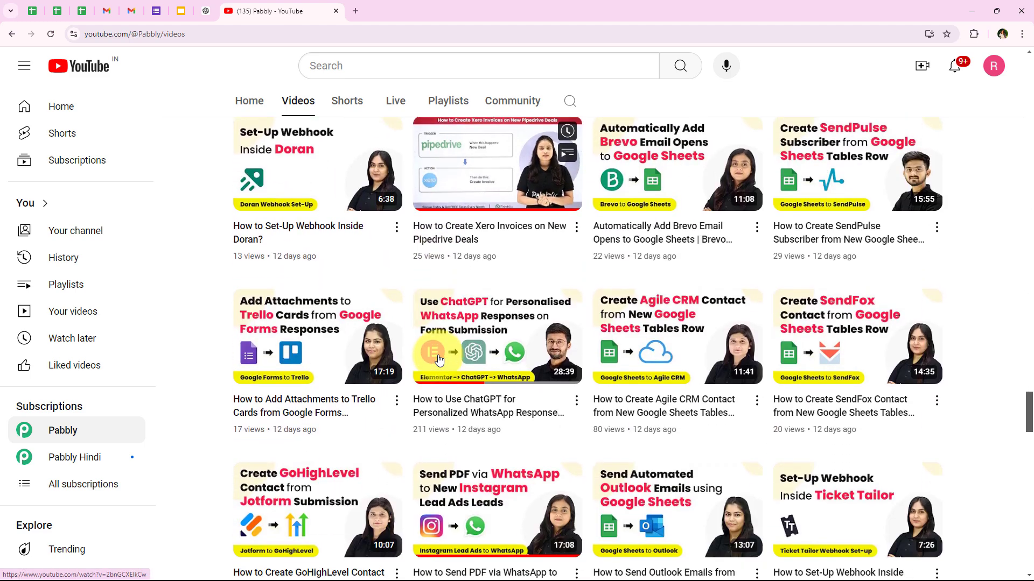
pyautogui.scroll(-9, 439, 359)
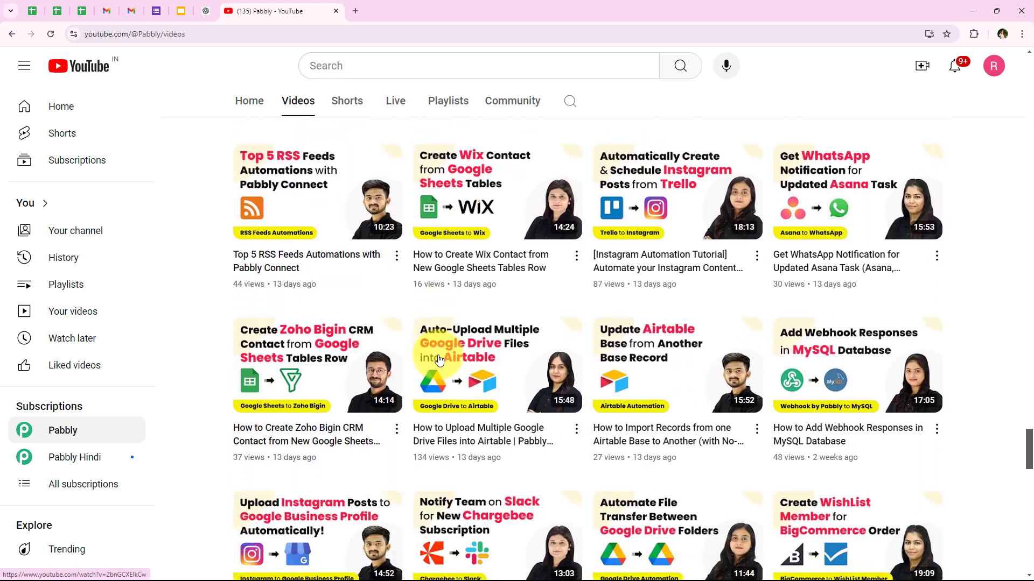
pyautogui.scroll(-16, 439, 360)
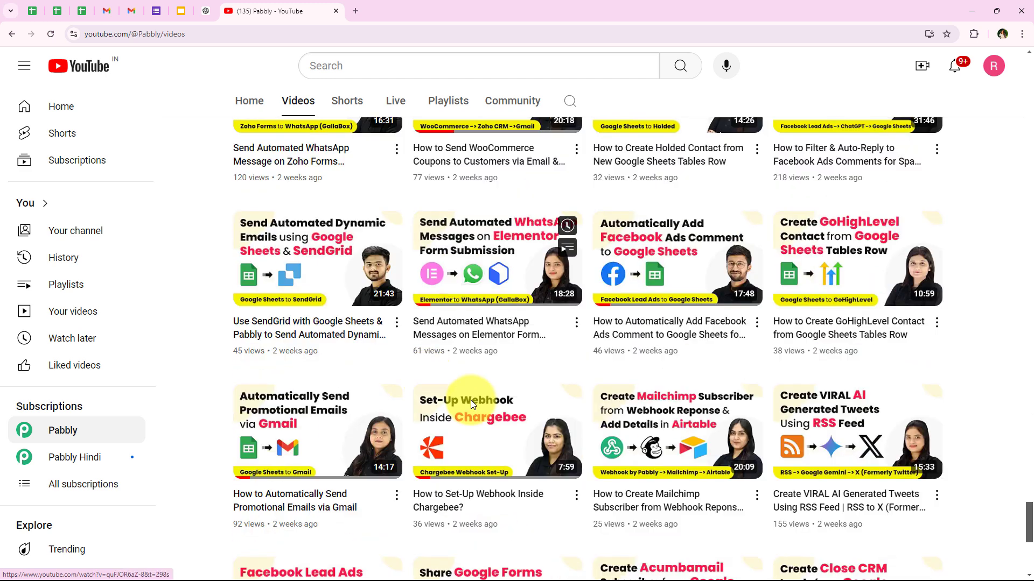
# Step: Open the "How to Automatically Add Facebook Ads Comment to Google Sheets" video and expand its full description
pyautogui.click(616, 311)
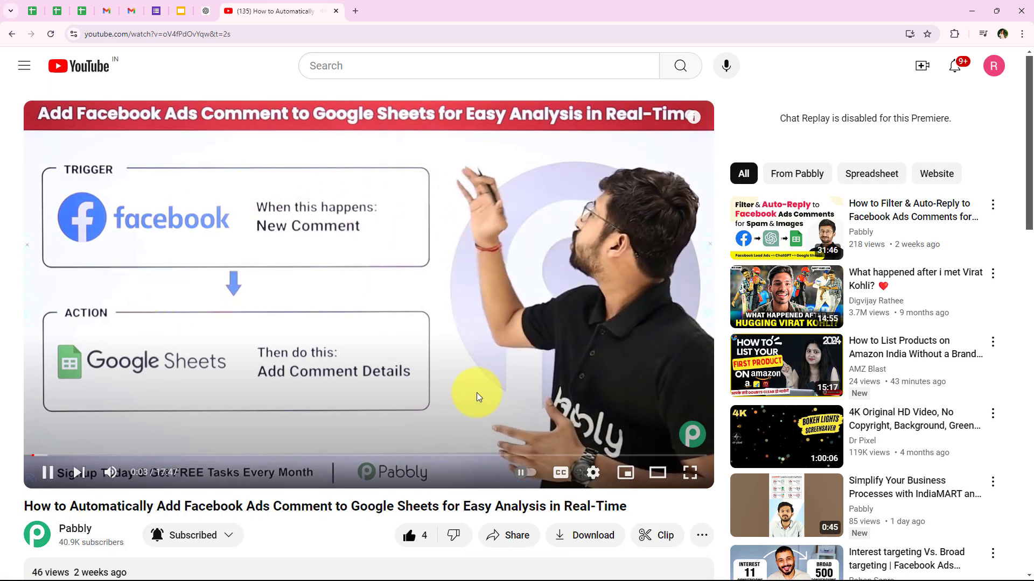
pyautogui.scroll(-3, 345, 248)
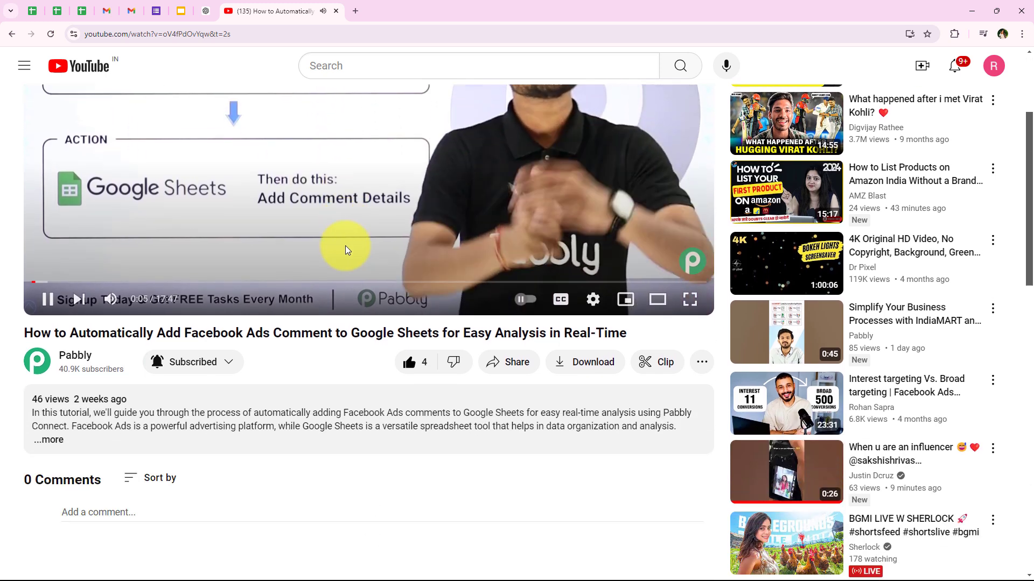
pyautogui.scroll(-1, 344, 246)
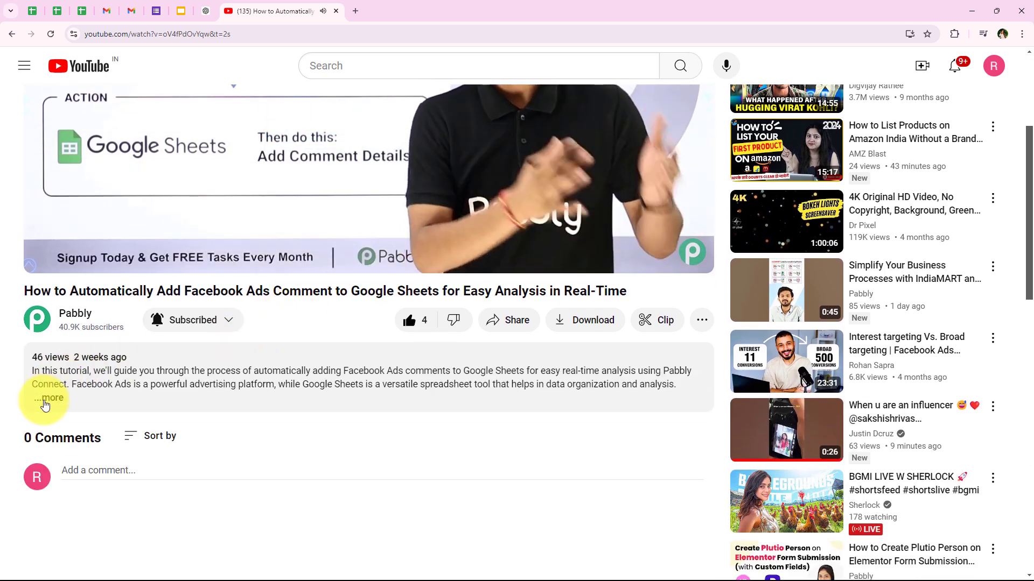
pyautogui.click(45, 398)
pyautogui.scroll(-2, 250, 422)
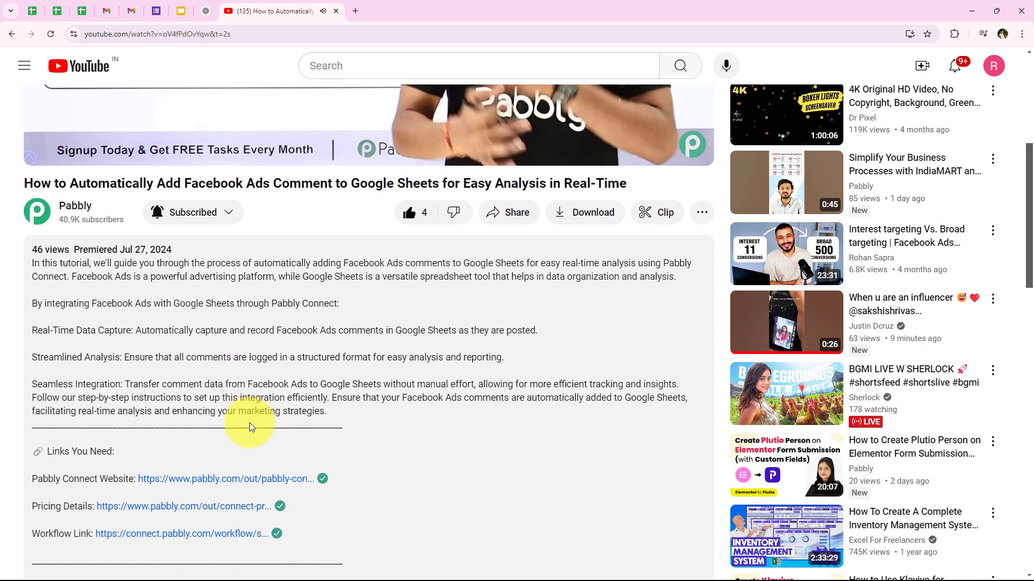
# Step: Review the integration summary in the video description and open its Workflow Link
pyautogui.scroll(-1, 249, 422)
pyautogui.moveTo(388, 365); pyautogui.dragTo(35, 214)
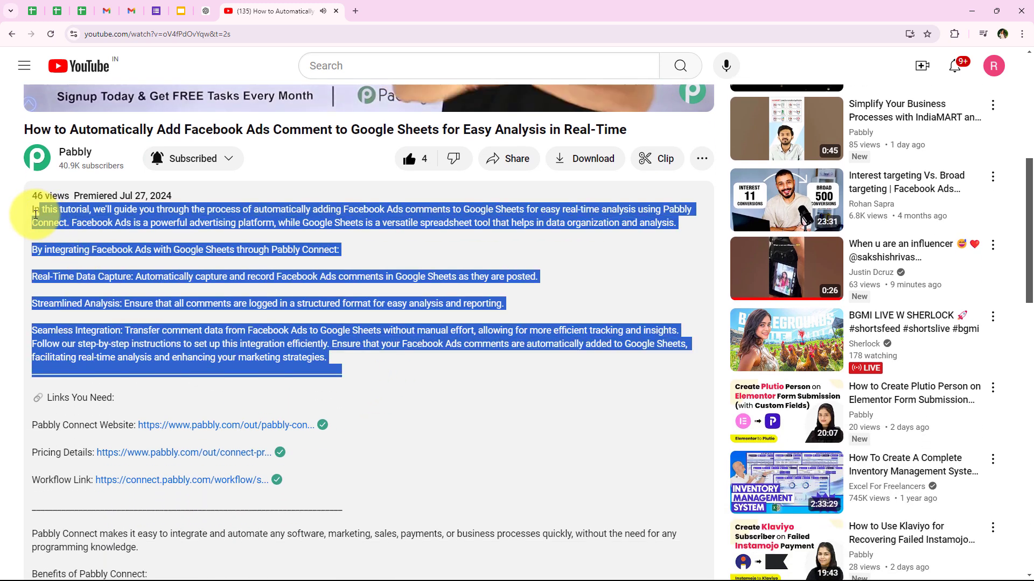
pyautogui.click(173, 272)
pyautogui.scroll(-2, 172, 272)
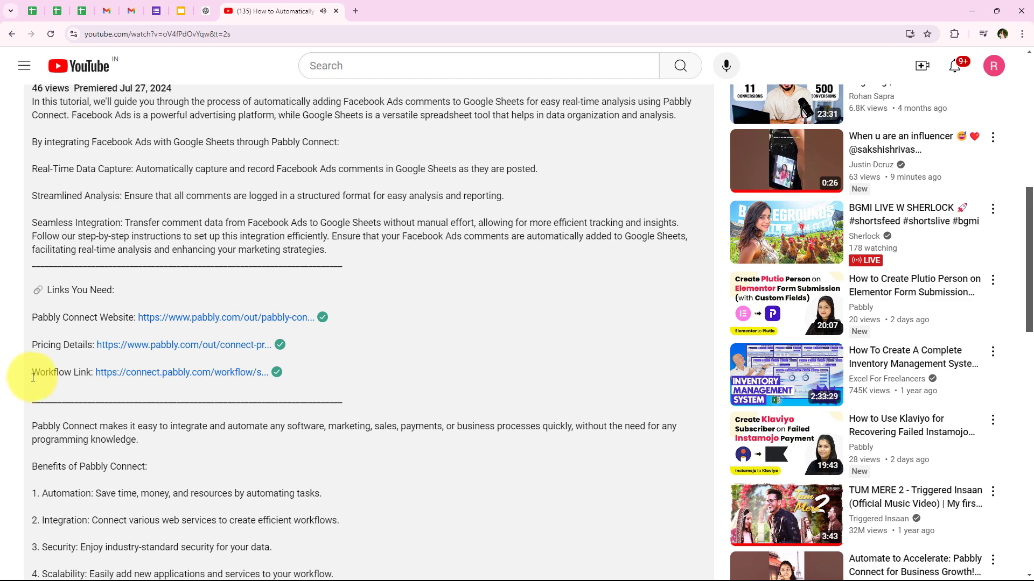
pyautogui.moveTo(31, 380); pyautogui.dragTo(270, 376)
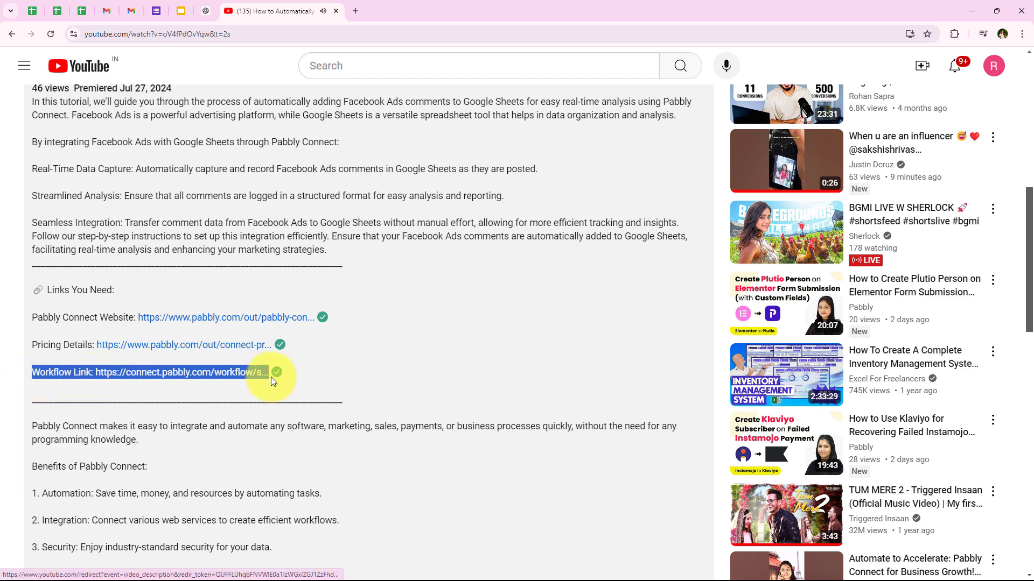
pyautogui.click(157, 379)
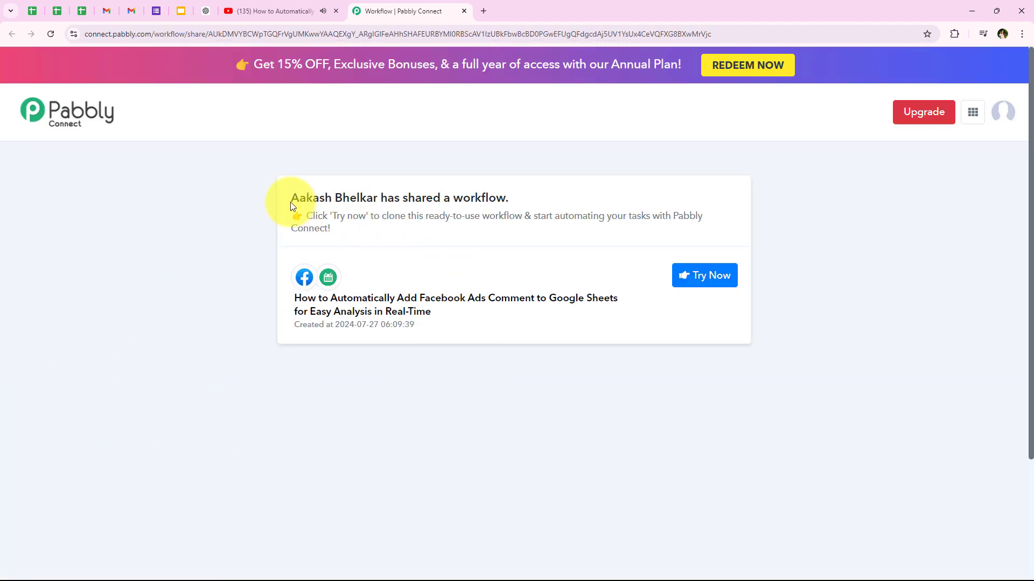
# Step: Clone the shared Facebook Ads comment to Google Sheets workflow into the Pabbly Connect account
pyautogui.moveTo(290, 200); pyautogui.dragTo(512, 201)
pyautogui.click(486, 382)
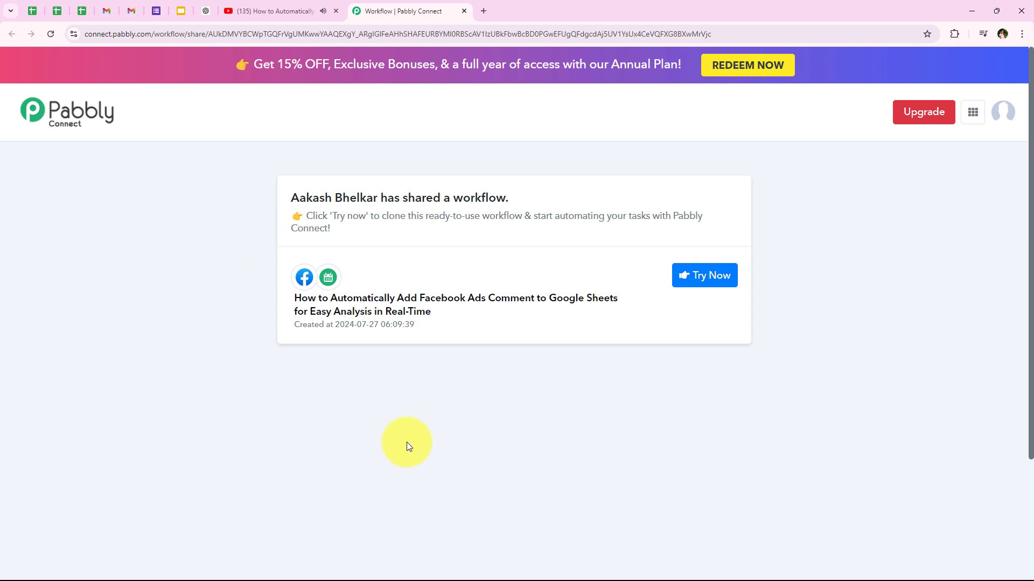
pyautogui.click(693, 286)
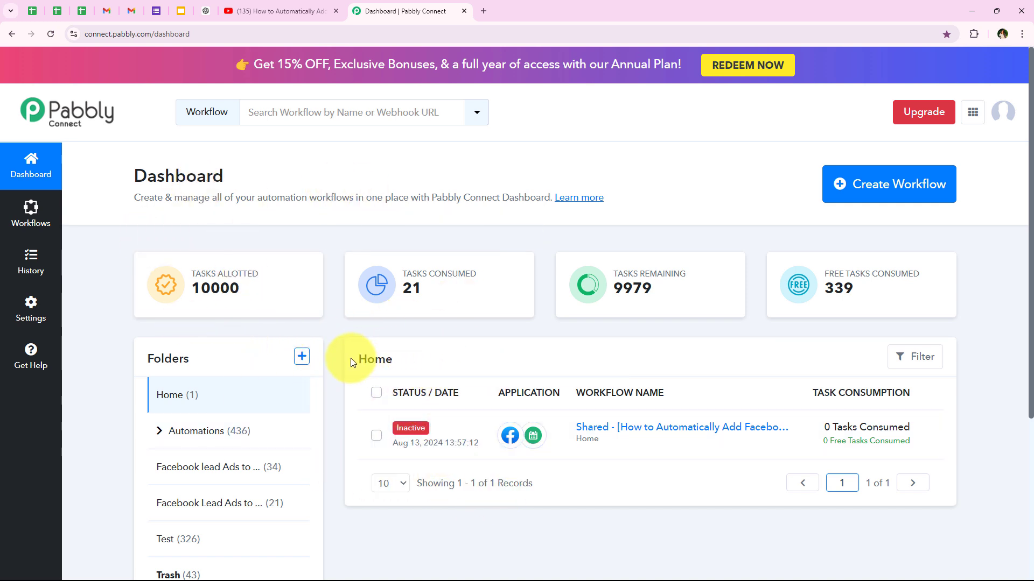
# Step: Check the cloned workflow in the dashboard's Home folder, revisit the video description, and look over the folder list
pyautogui.moveTo(359, 363); pyautogui.dragTo(393, 364)
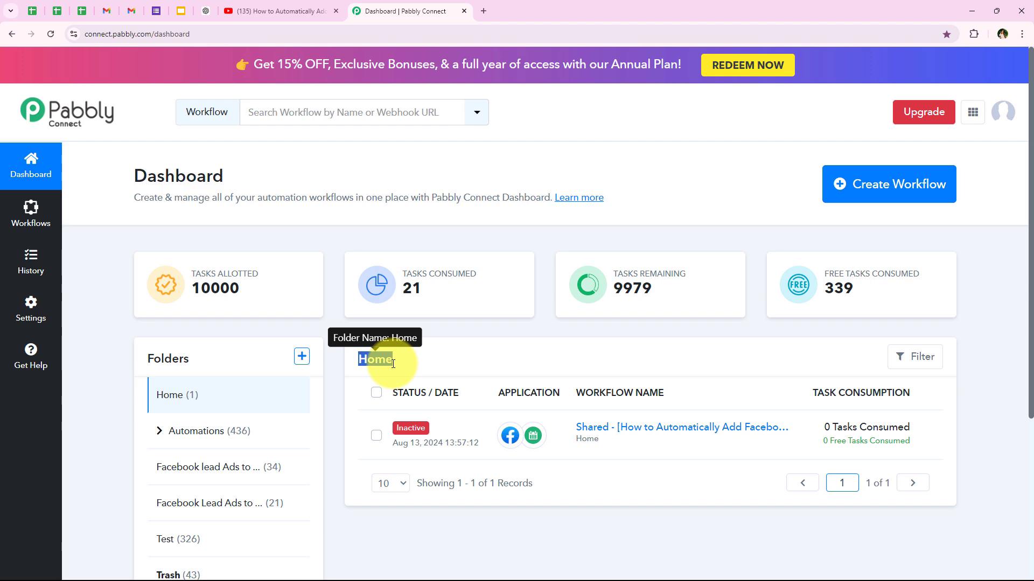
pyautogui.click(302, 7)
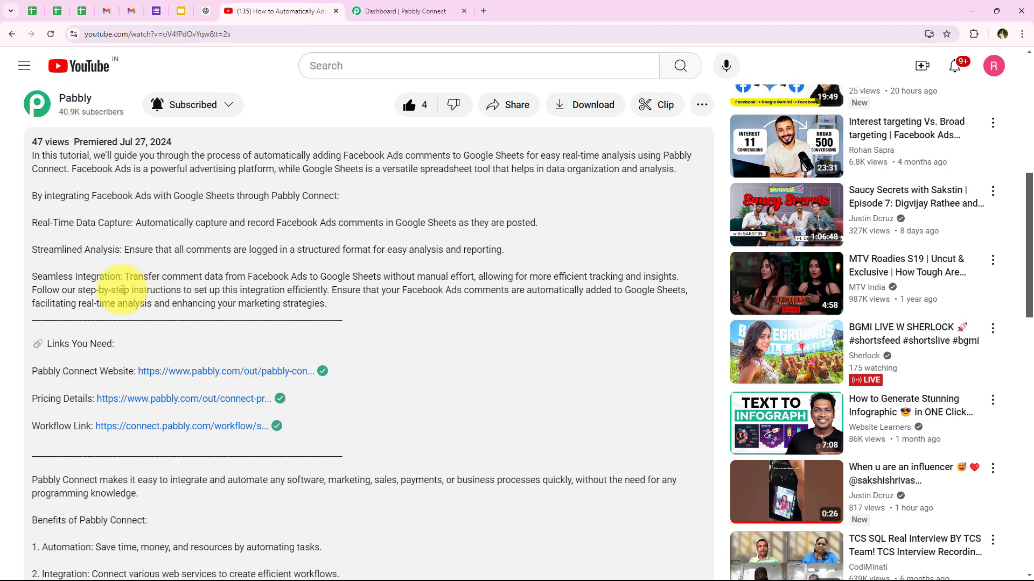
pyautogui.click(412, 11)
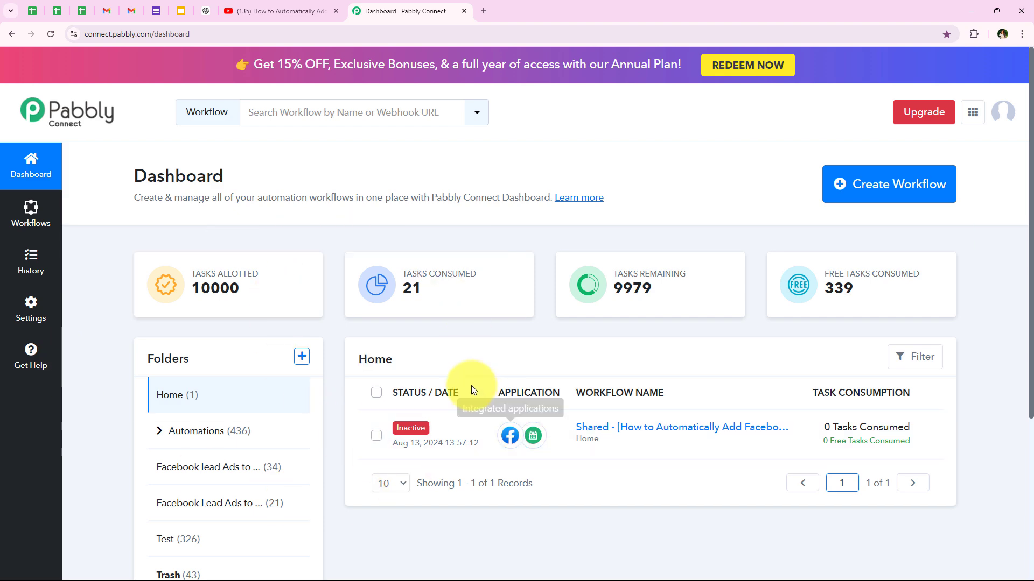
pyautogui.scroll(-4, 331, 330)
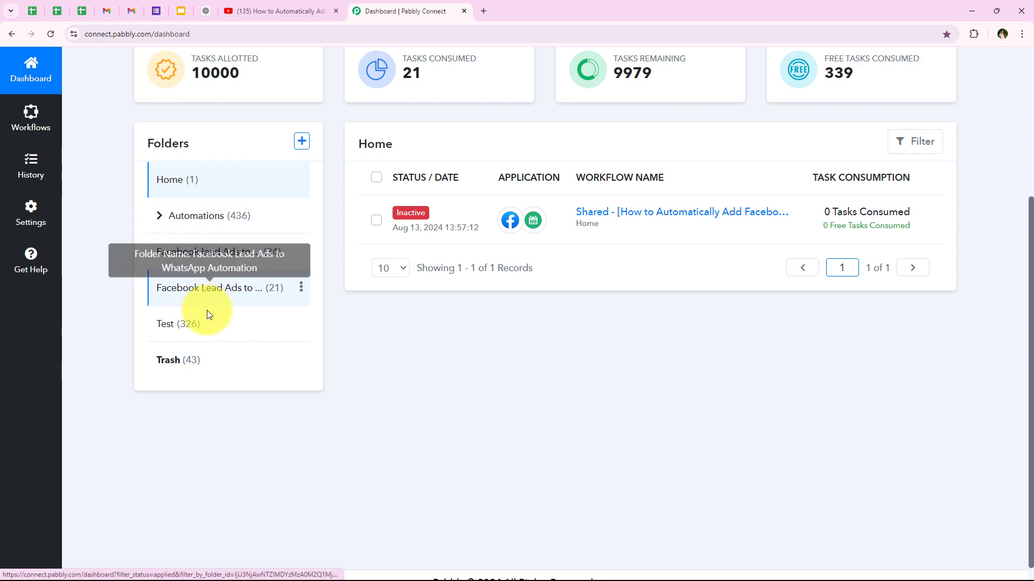
pyautogui.scroll(4, 347, 364)
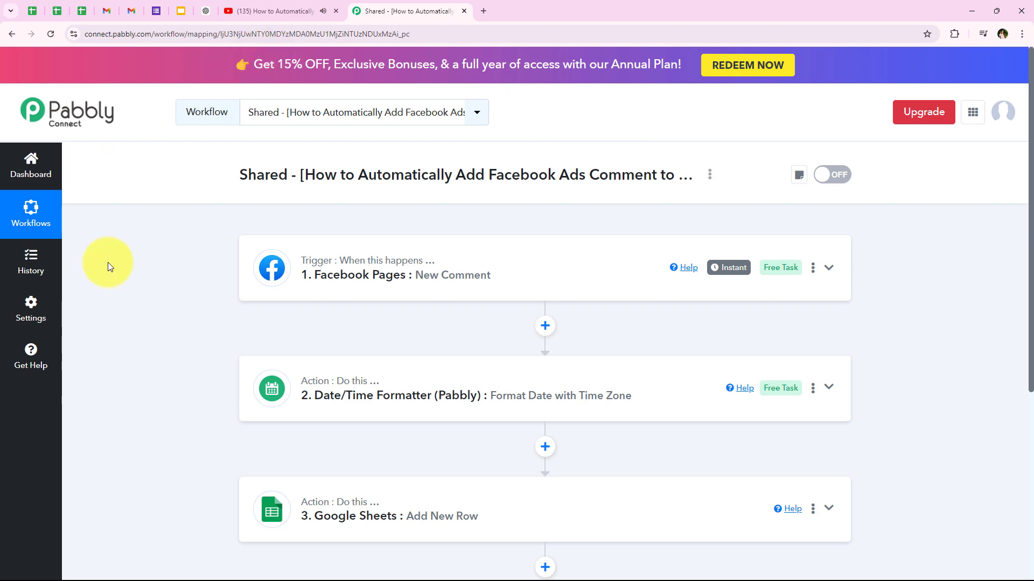
# Step: Rename the cloned workflow to "Automatically Add Facebook Ads Comment to Google Sheets" and switch it on
pyautogui.click(709, 176)
pyautogui.click(677, 218)
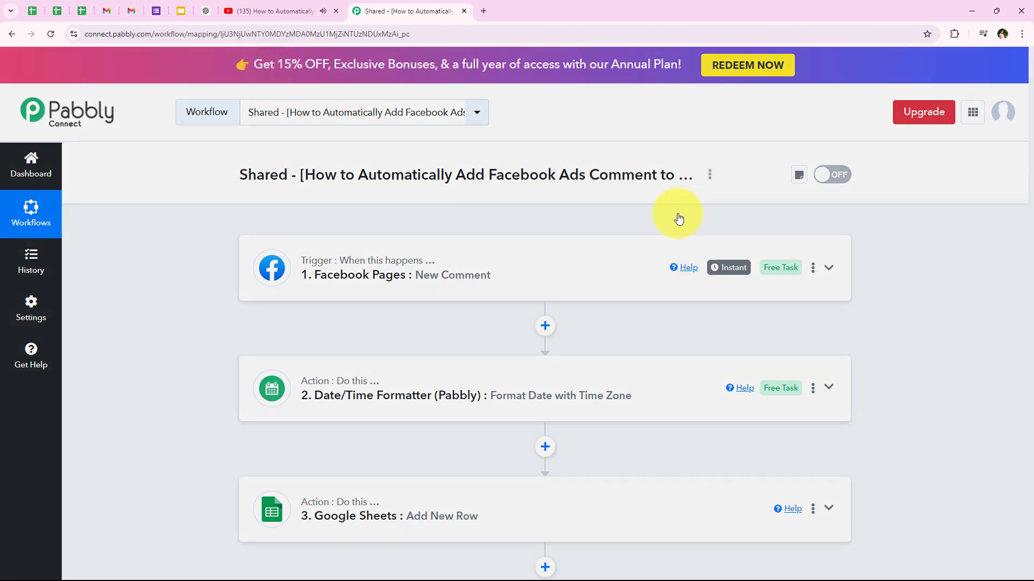
pyautogui.click(667, 312)
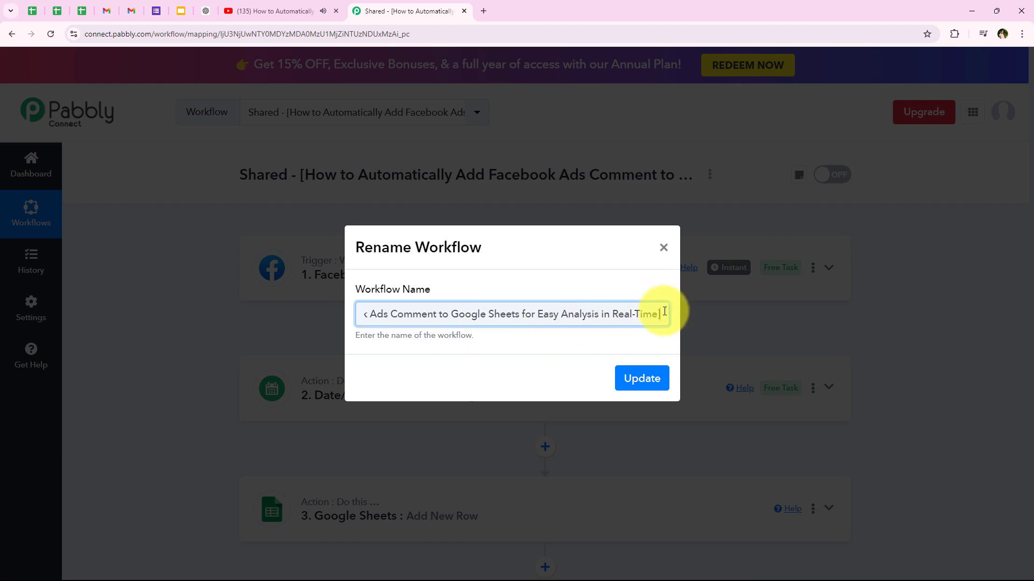
pyautogui.moveTo(660, 314); pyautogui.dragTo(525, 332)
pyautogui.press('BackSpace')
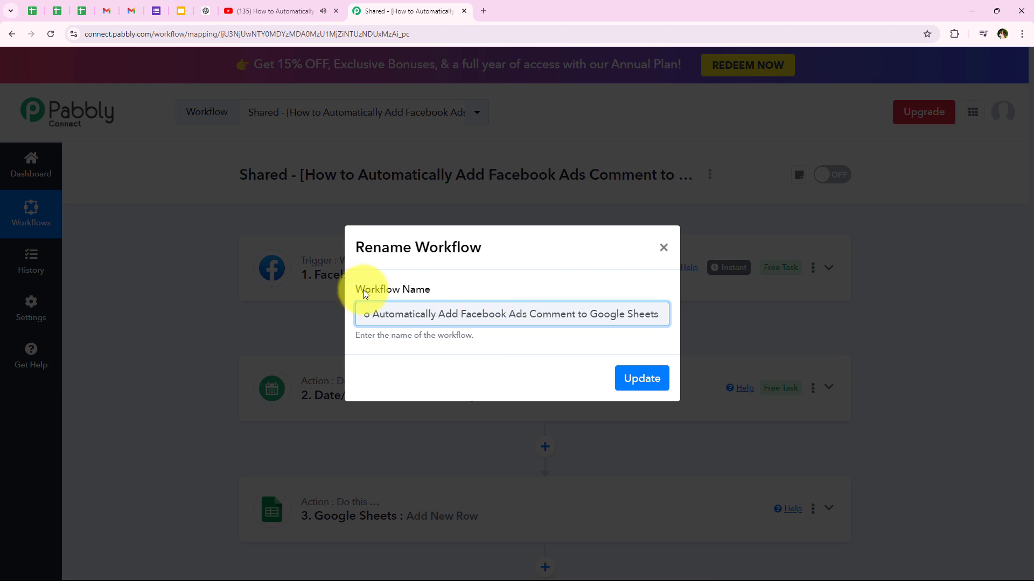
pyautogui.moveTo(366, 316); pyautogui.dragTo(297, 318)
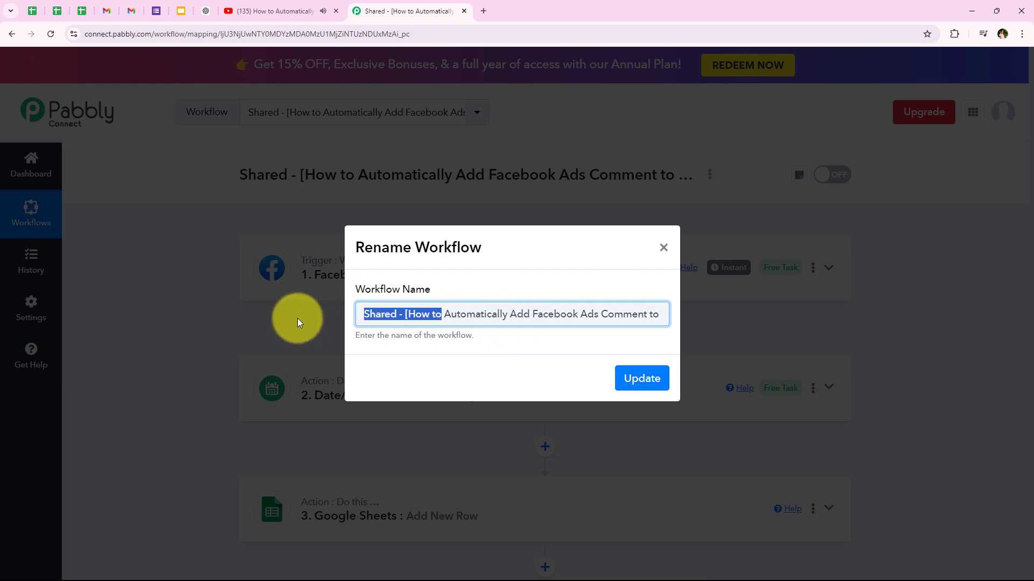
pyautogui.press('BackSpace')
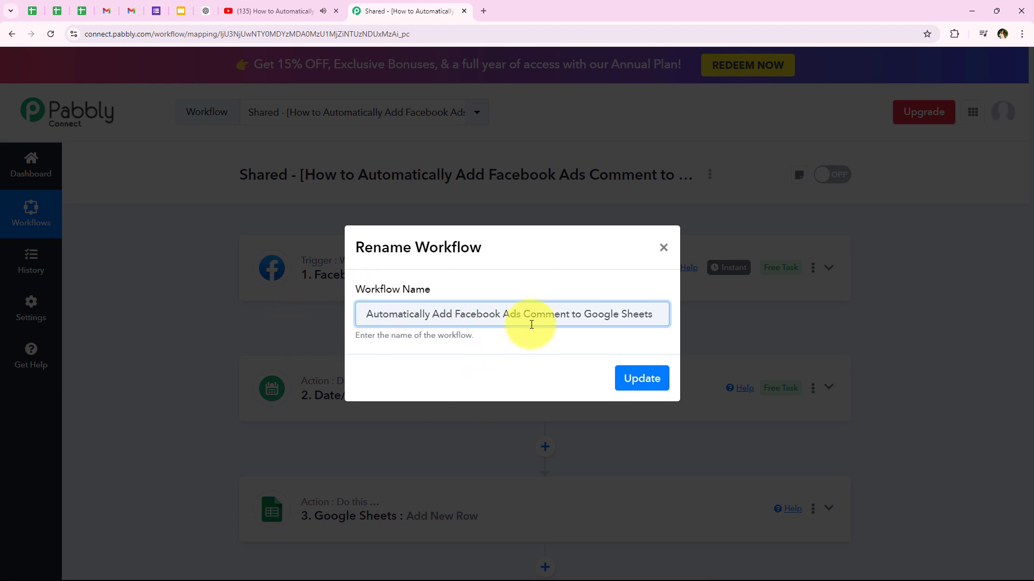
pyautogui.click(628, 379)
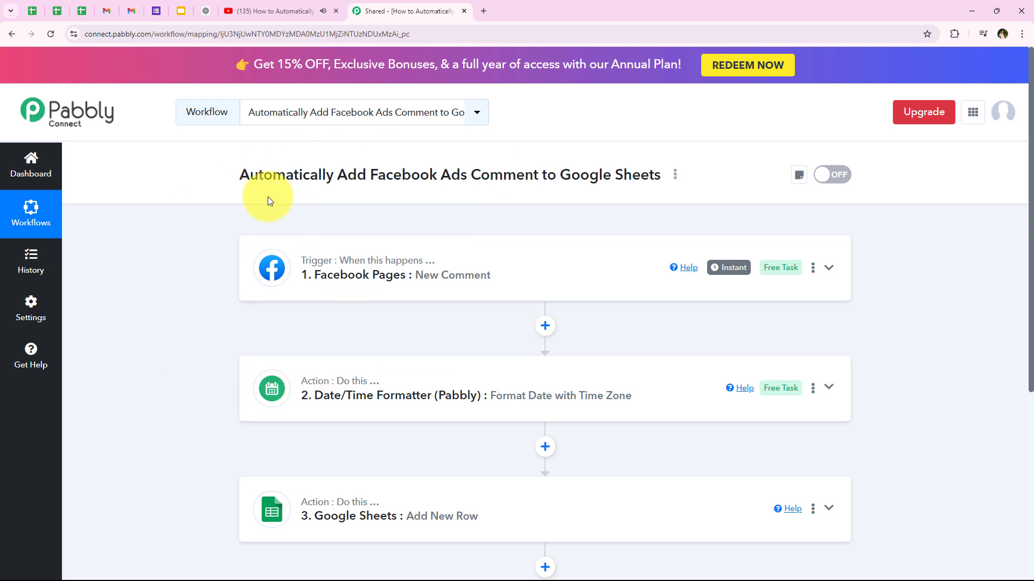
pyautogui.moveTo(234, 178); pyautogui.dragTo(492, 197)
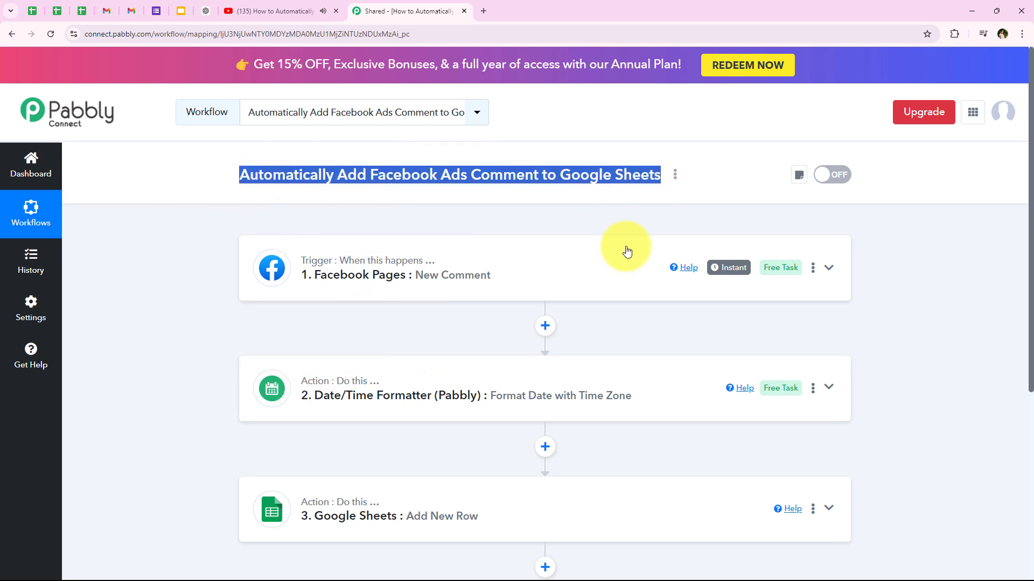
pyautogui.click(597, 163)
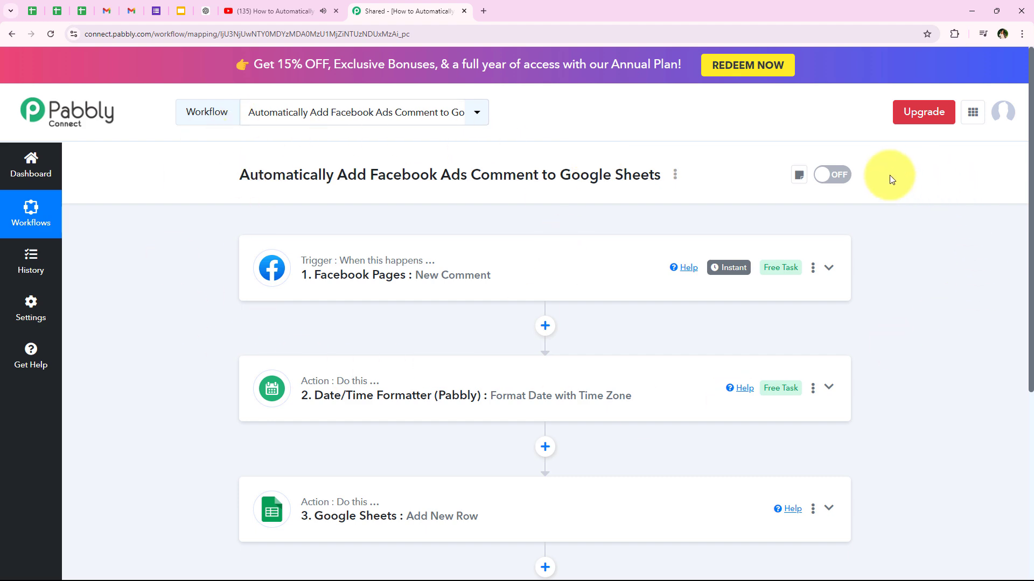
pyautogui.click(843, 175)
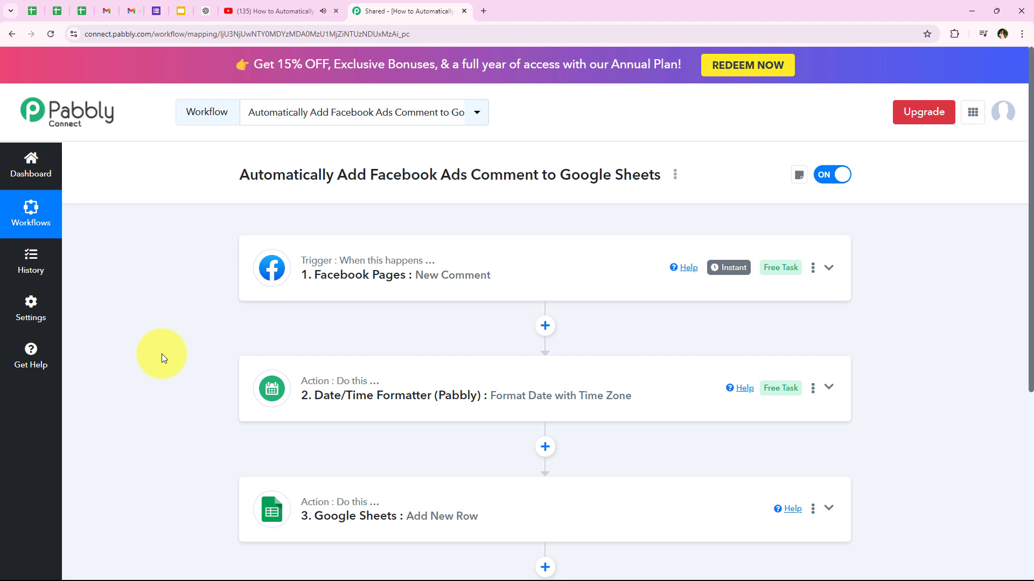
pyautogui.scroll(-1, 162, 353)
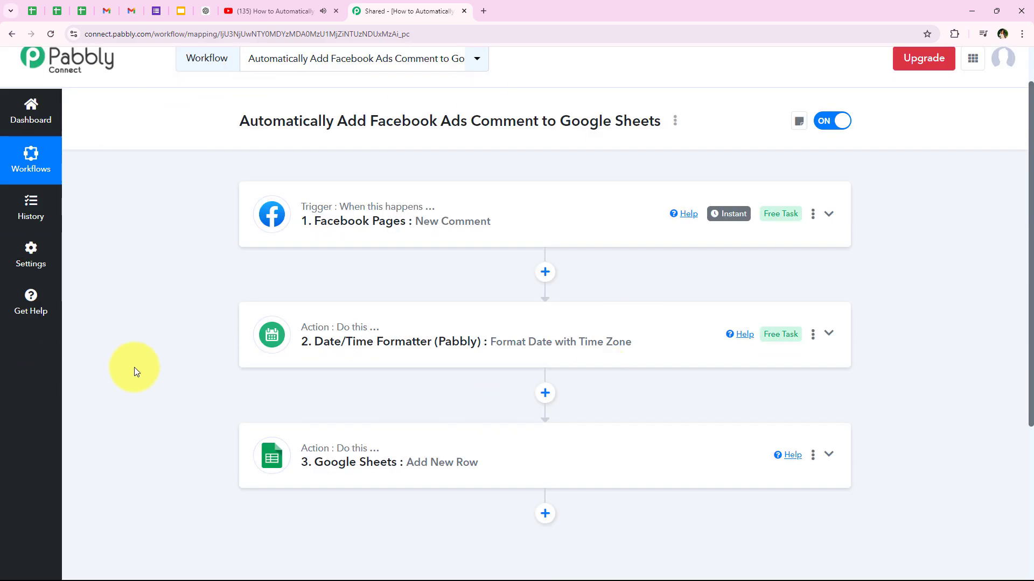
# Step: Rewind the tutorial video to its trigger and action overview, pause it, and return to the Pabbly Connect workflow
pyautogui.click(291, 11)
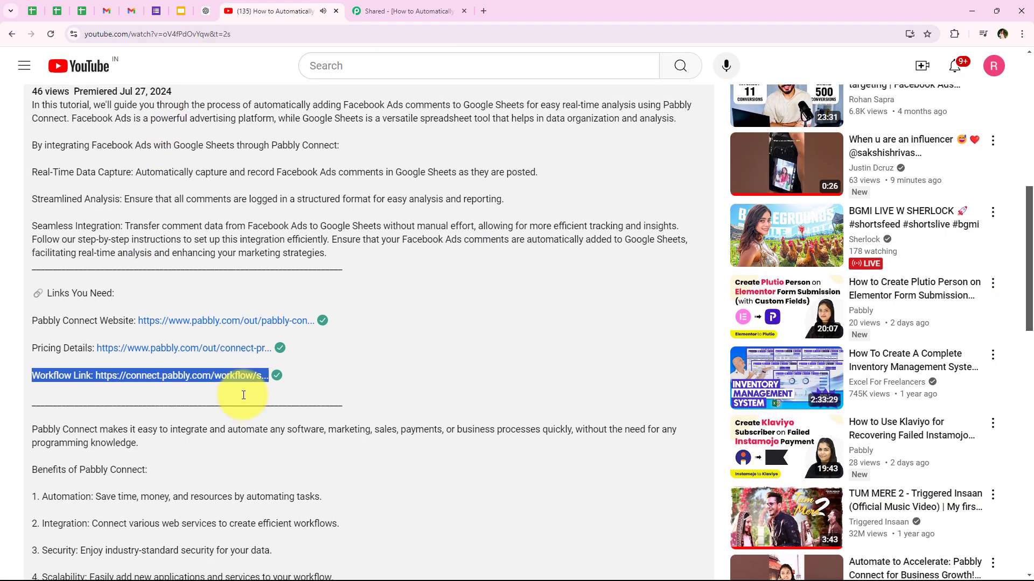
pyautogui.scroll(8, 243, 395)
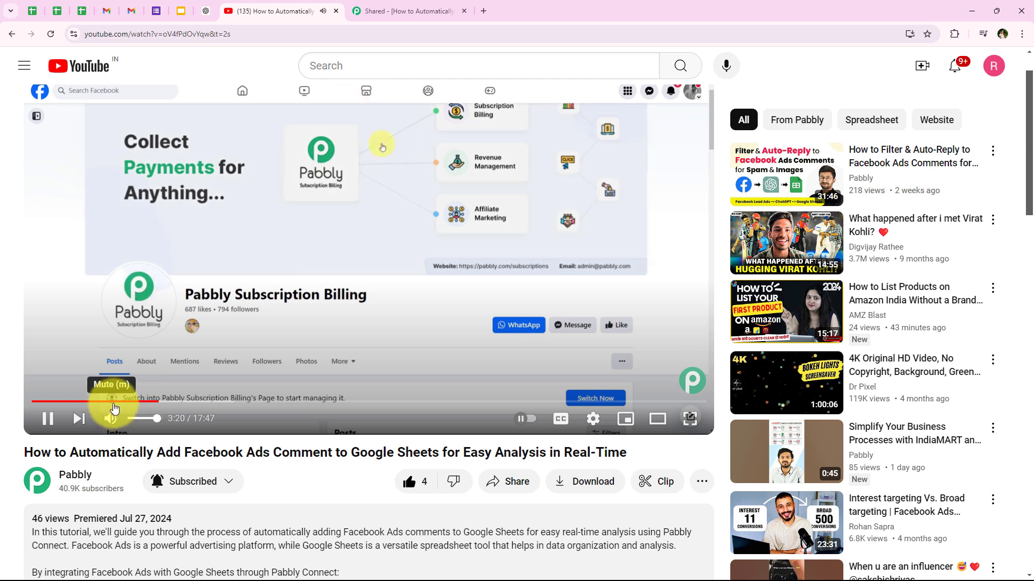
pyautogui.moveTo(108, 402); pyautogui.dragTo(281, 173)
pyautogui.click(281, 172)
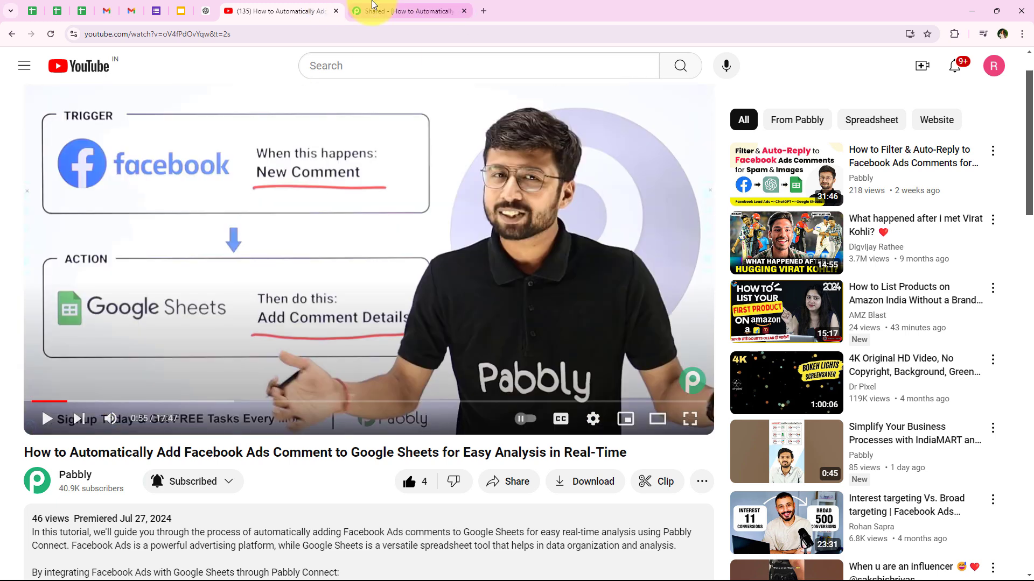
pyautogui.click(371, 6)
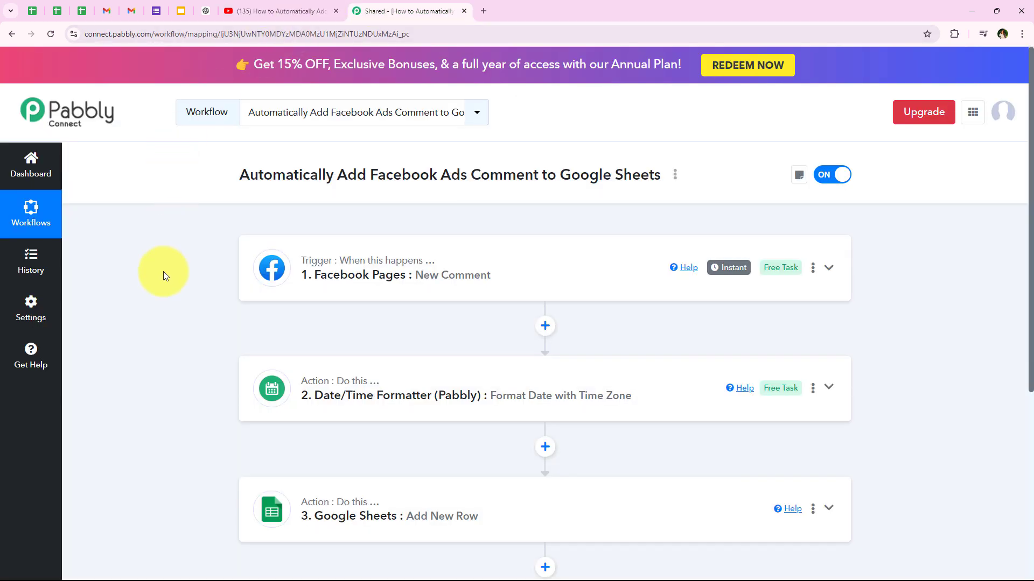
# Step: Look over the workflow's Facebook Pages trigger, Date/Time Formatter action and Google Sheets action
pyautogui.scroll(-1, 163, 271)
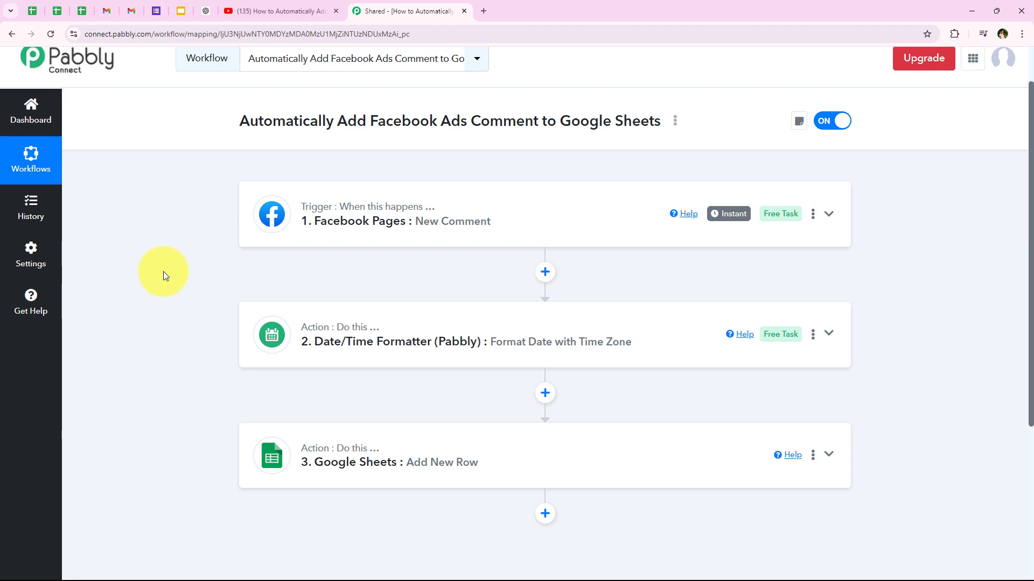
pyautogui.click(340, 227)
pyautogui.scroll(1, 269, 293)
pyautogui.click(316, 291)
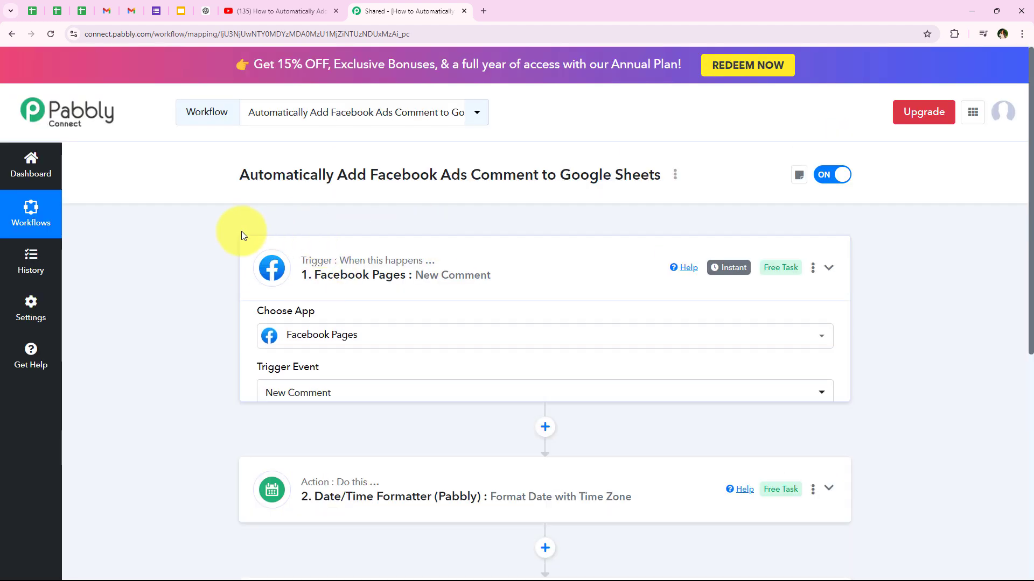
pyautogui.scroll(-1, 284, 491)
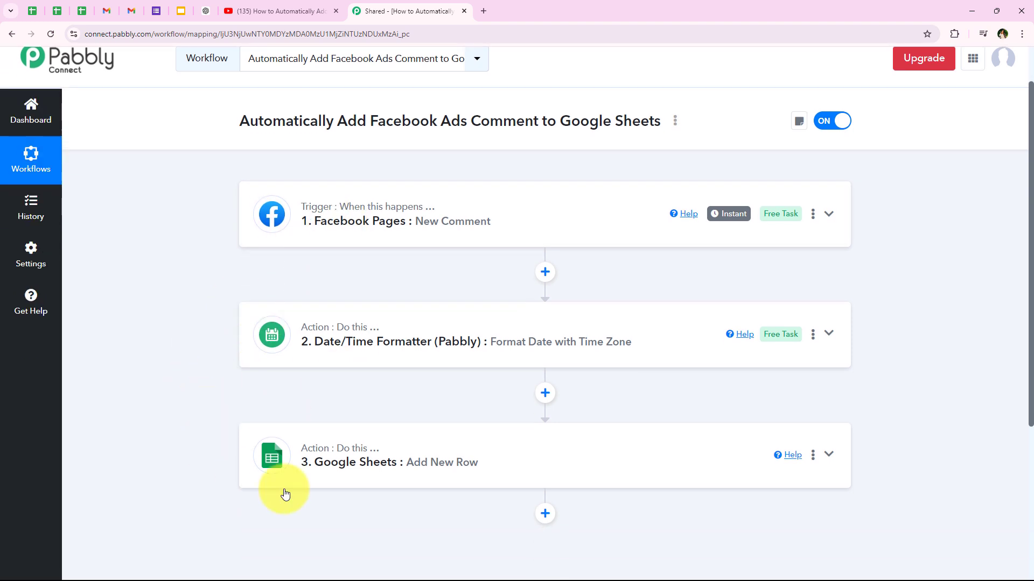
pyautogui.scroll(1, 326, 461)
pyautogui.scroll(-1, 342, 465)
pyautogui.scroll(1, 342, 468)
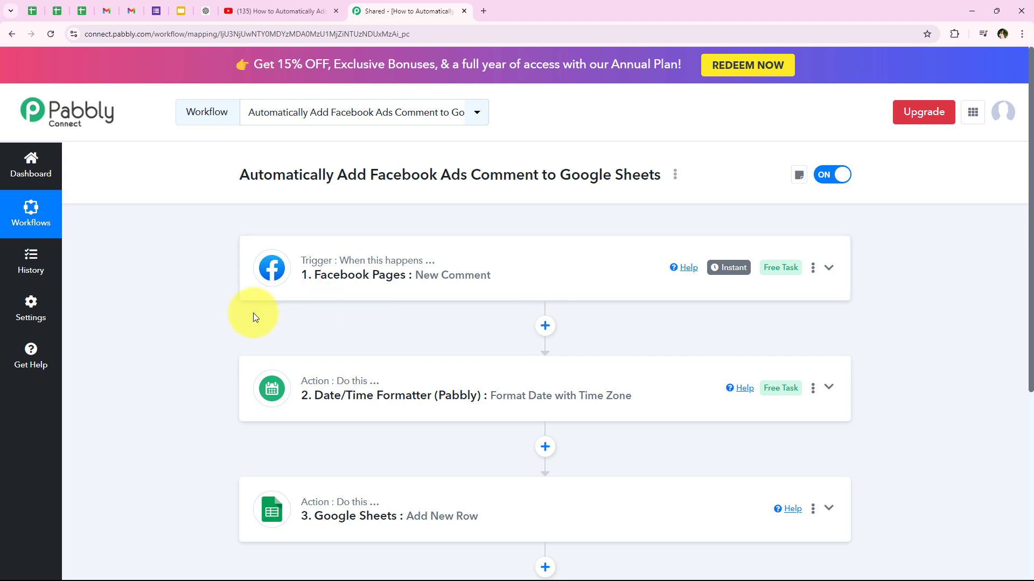
pyautogui.scroll(-1, 259, 342)
pyautogui.scroll(1, 170, 301)
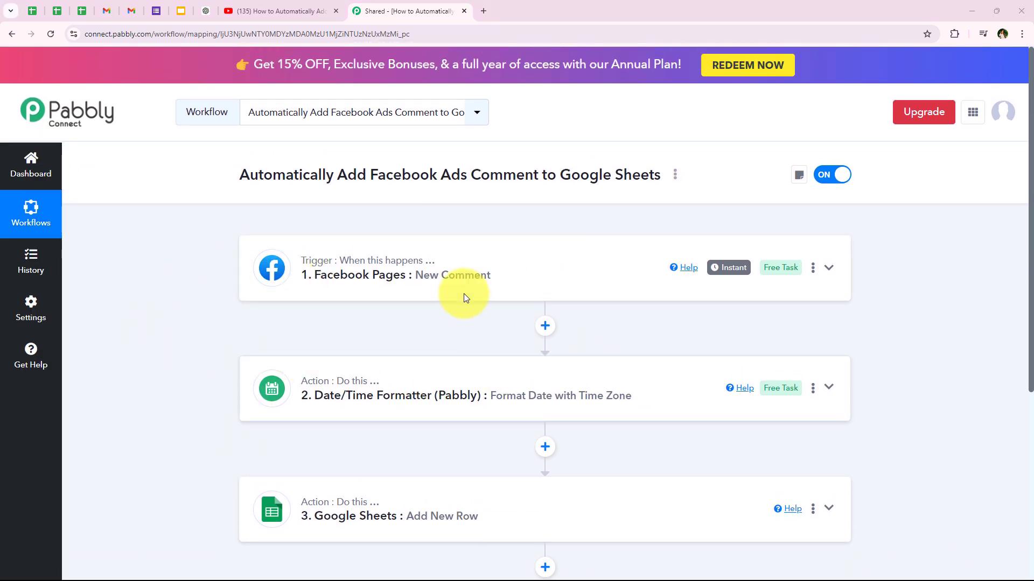
# Step: Compare the workflow's steps with the trigger and action shown in the YouTube tutorial video
pyautogui.click(248, 11)
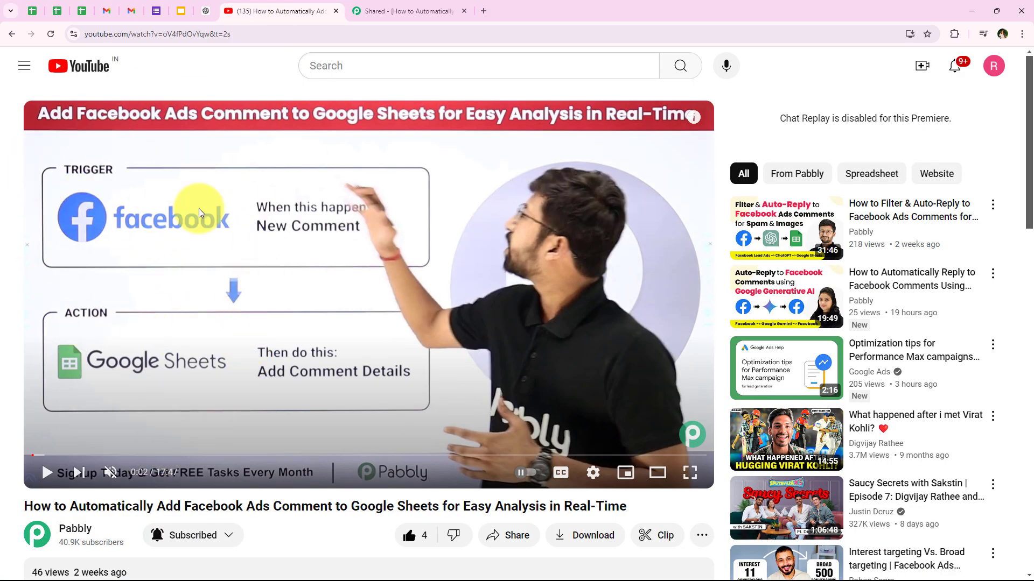
pyautogui.click(385, 12)
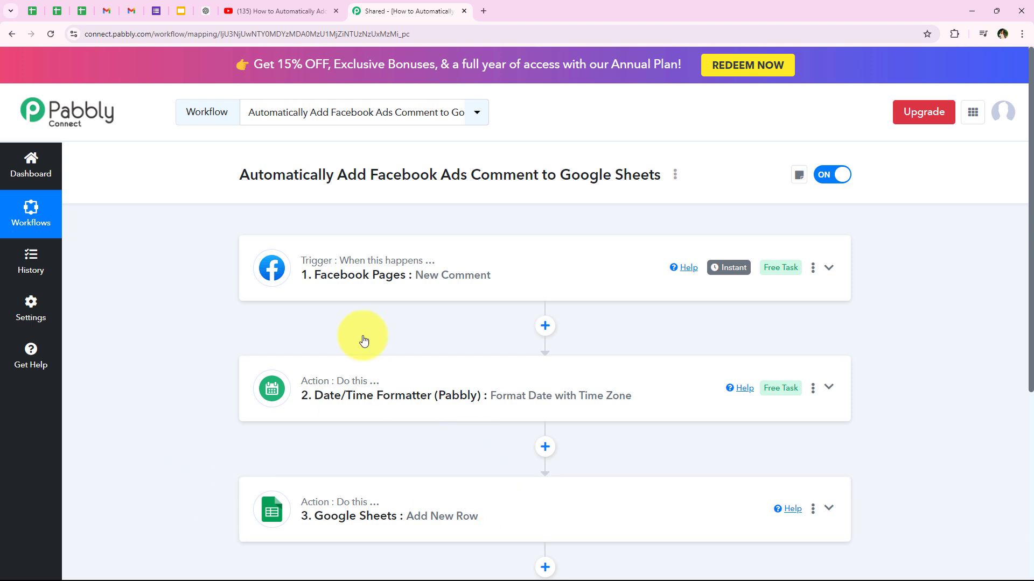
pyautogui.click(277, 10)
pyautogui.click(422, 9)
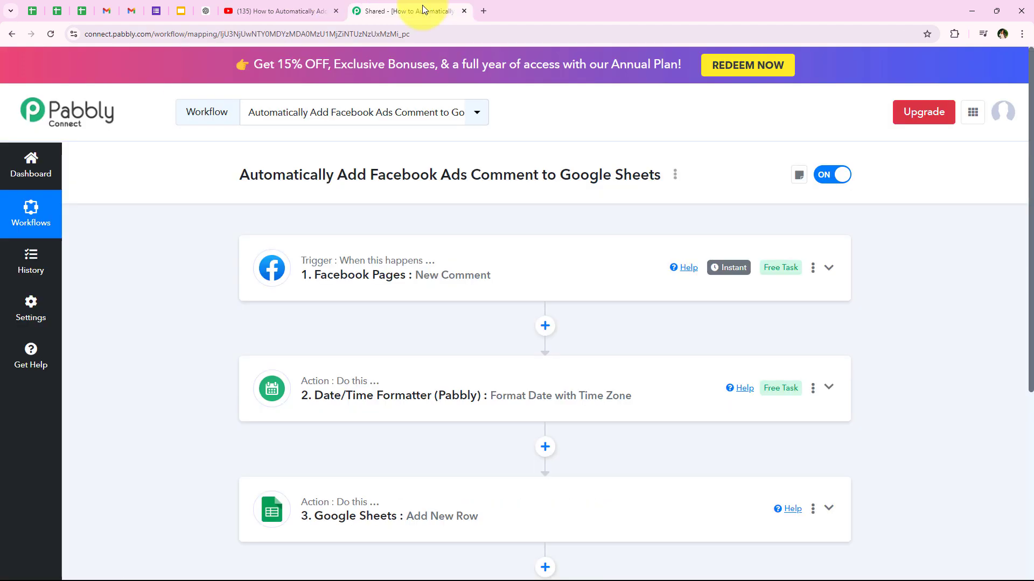
# Step: Expand the Facebook Pages trigger, inspect its Facebook Page choices, and recheck the overview in the tutorial video
pyautogui.click(342, 278)
pyautogui.scroll(-2, 286, 439)
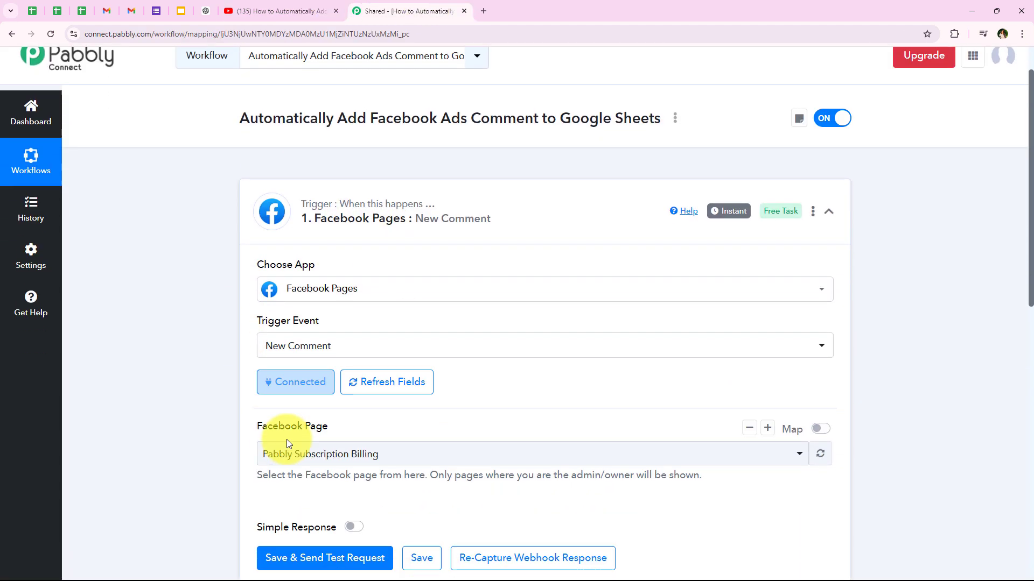
pyautogui.click(272, 409)
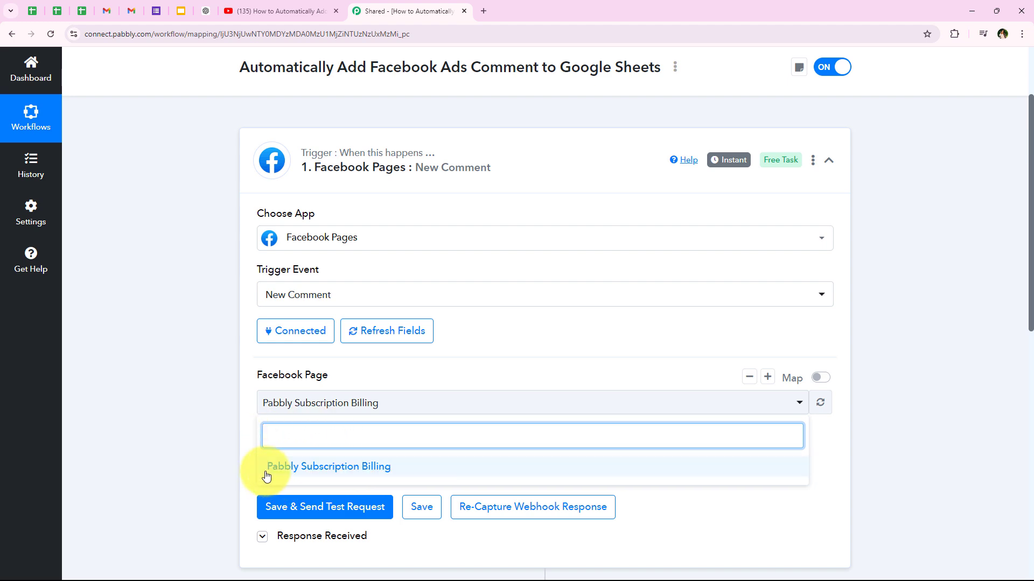
pyautogui.click(348, 466)
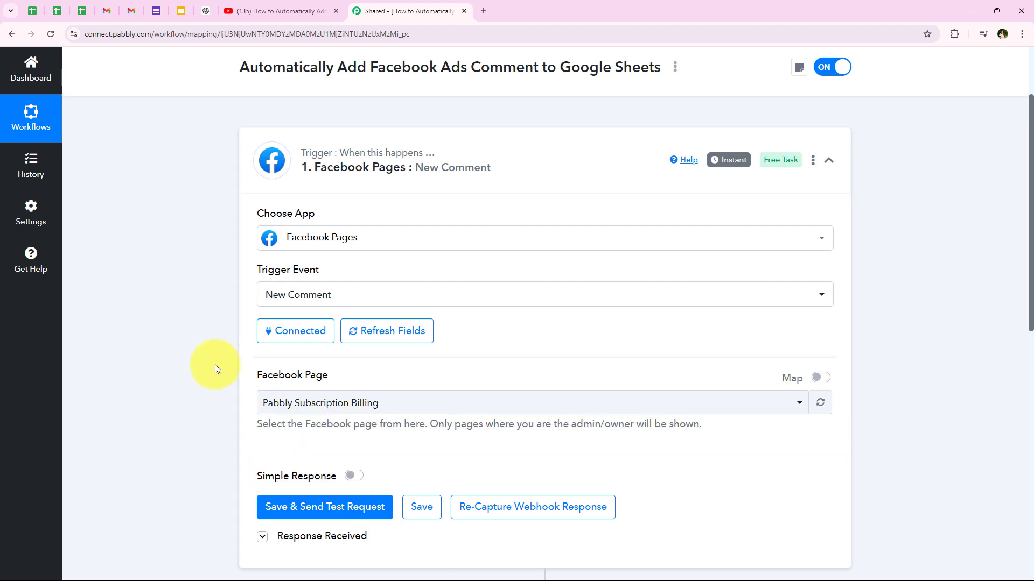
pyautogui.click(294, 6)
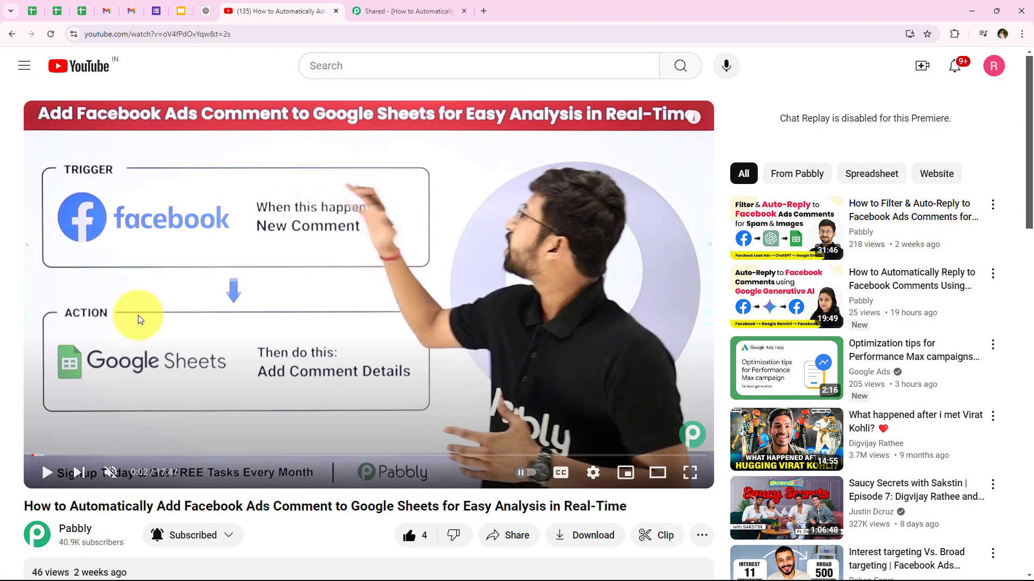
pyautogui.click(377, 10)
pyautogui.scroll(-1, 225, 355)
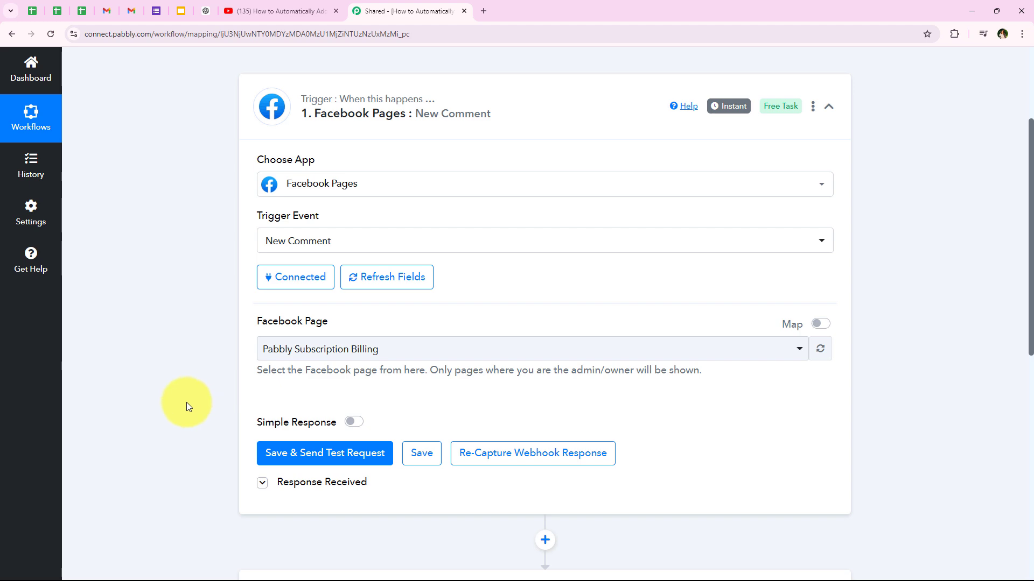
# Step: Add a new Facebook Pages connection for the trigger and authorize it with the previously linked Facebook account
pyautogui.click(275, 292)
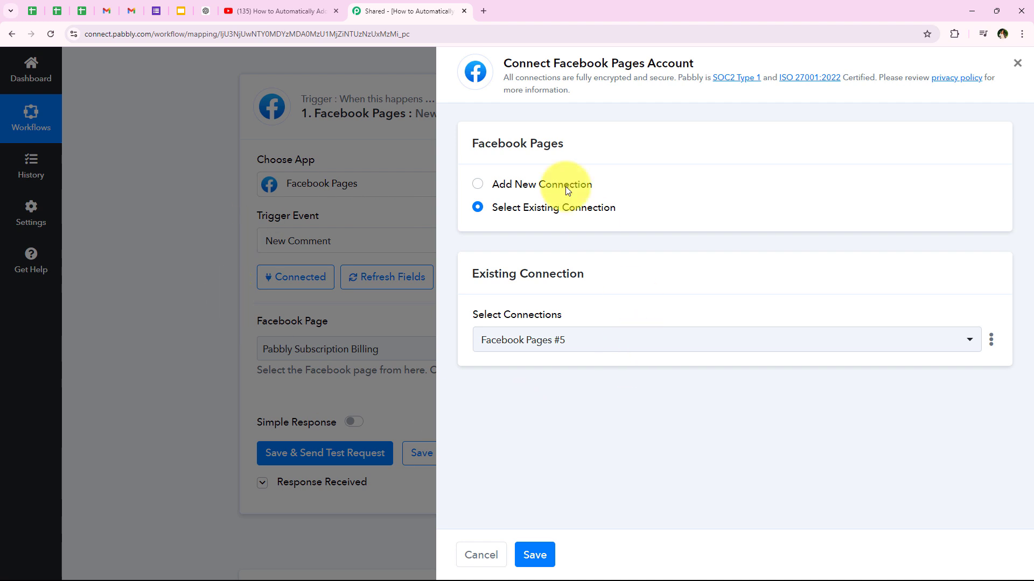
pyautogui.moveTo(493, 186); pyautogui.dragTo(592, 186)
pyautogui.moveTo(499, 210); pyautogui.dragTo(618, 214)
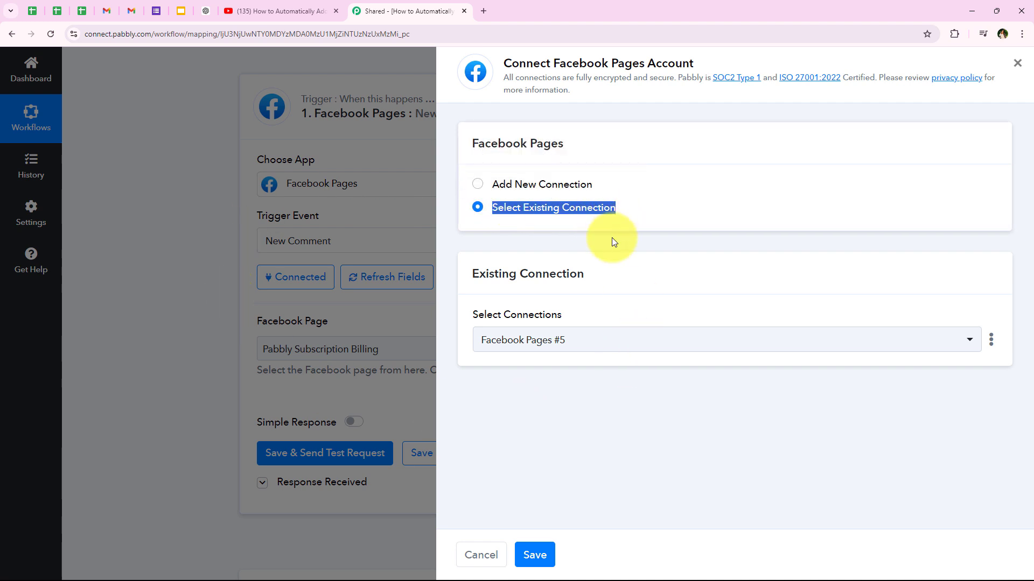
pyautogui.click(611, 237)
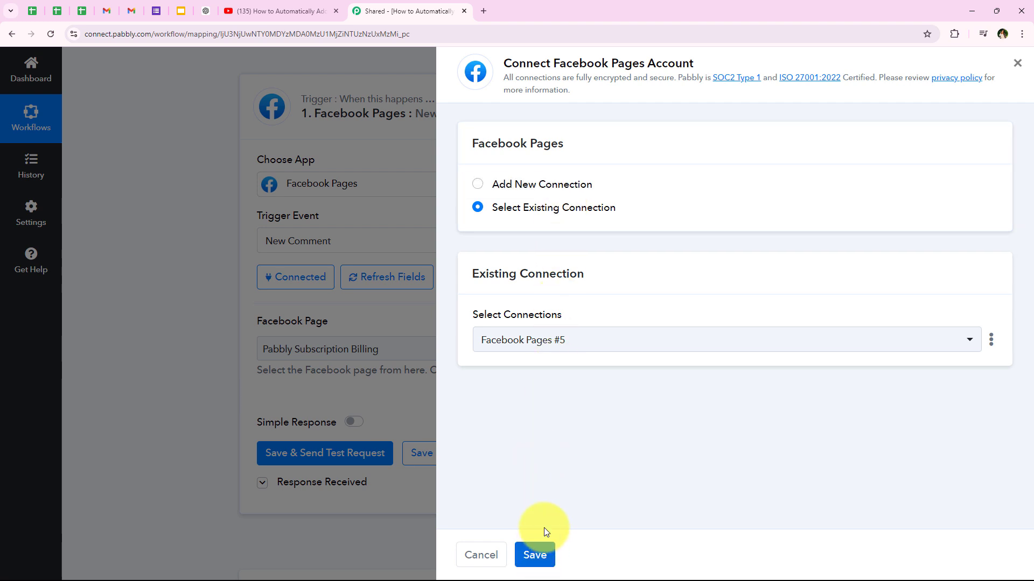
pyautogui.click(502, 186)
pyautogui.click(596, 360)
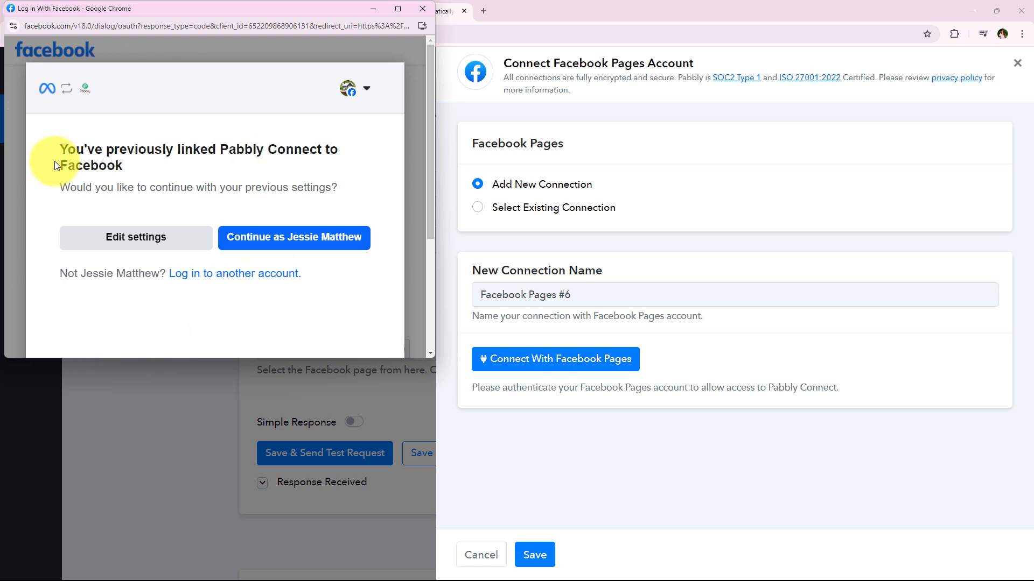
pyautogui.click(275, 247)
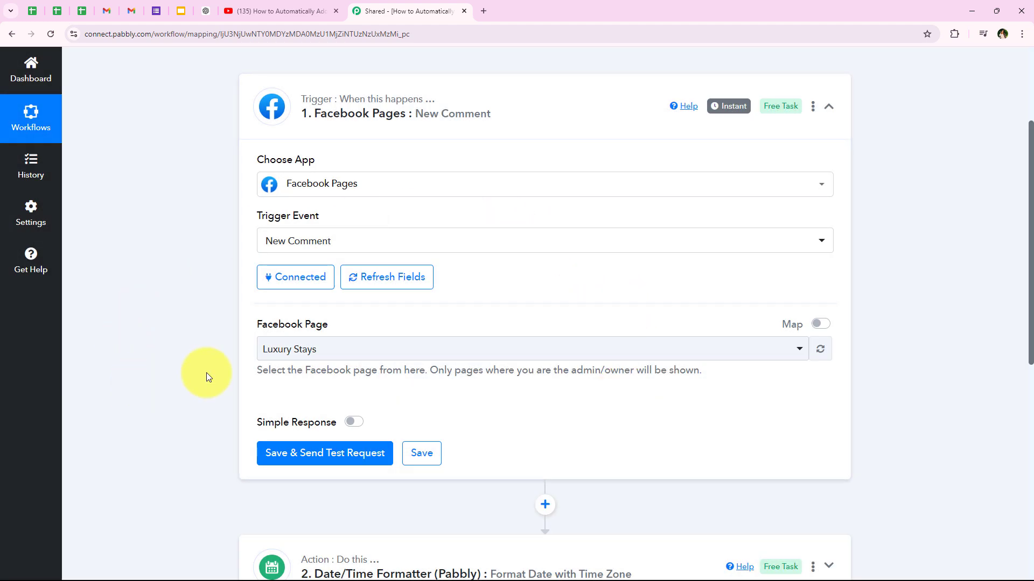
# Step: Review the Facebook pages available to the trigger, keep Luxury Stays selected, and look over the trigger's settings
pyautogui.click(369, 348)
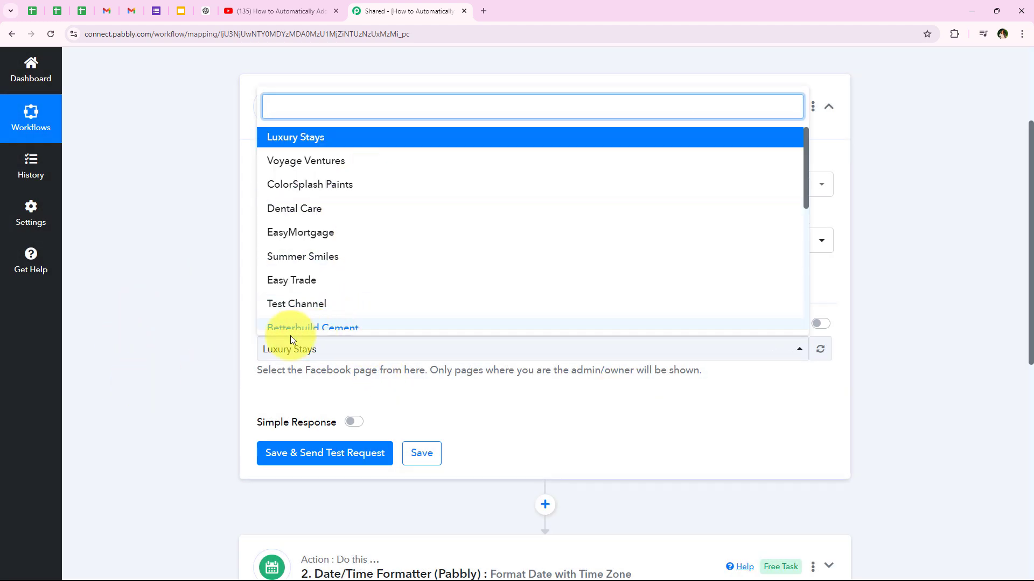
pyautogui.click(215, 349)
pyautogui.scroll(1, 221, 358)
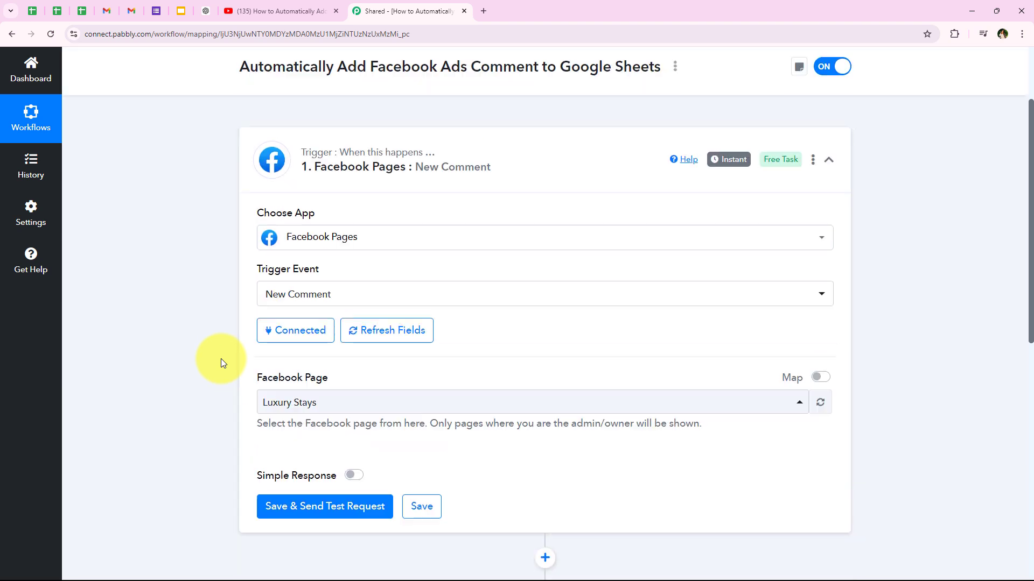
pyautogui.scroll(-1, 221, 359)
pyautogui.scroll(-1, 260, 440)
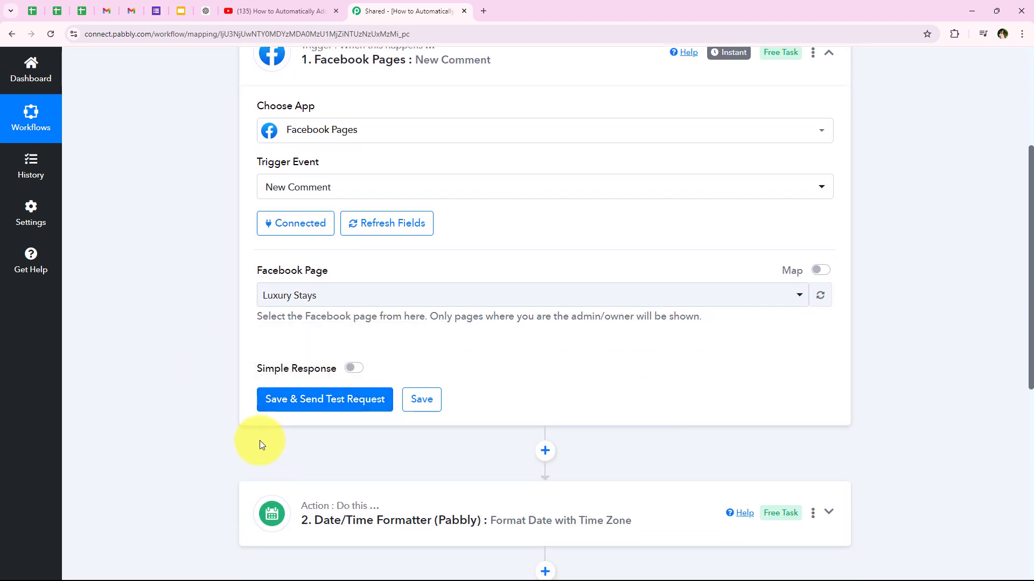
# Step: Recheck the Facebook Pages trigger's event, connection and page selection, and collapse the trigger
pyautogui.scroll(2, 222, 419)
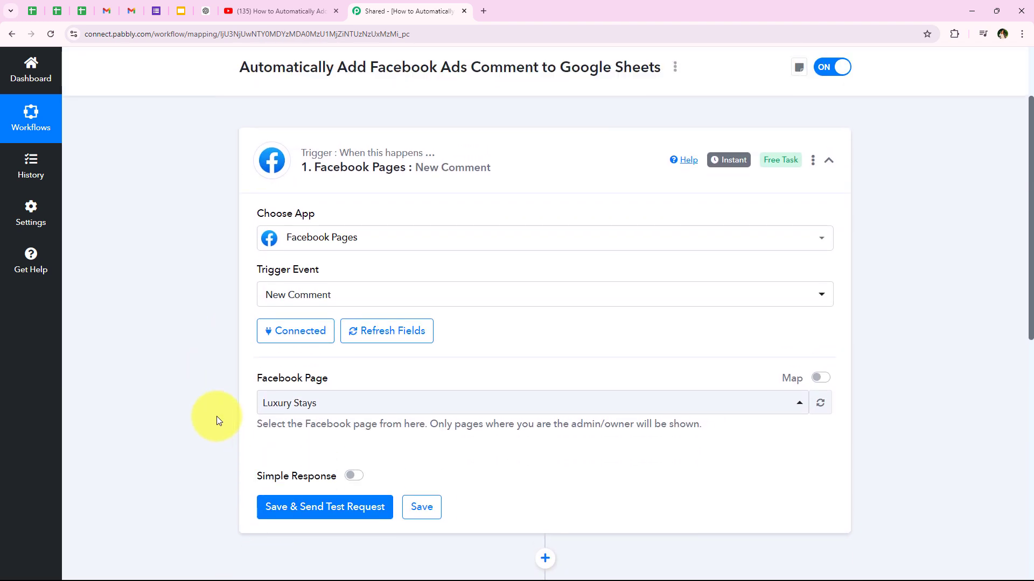
pyautogui.scroll(-1, 269, 409)
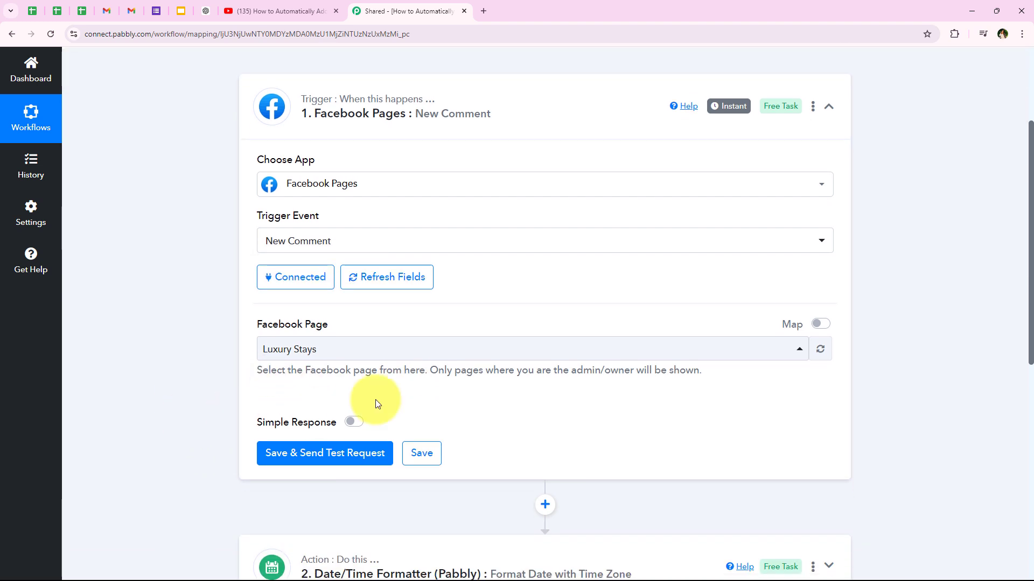
pyautogui.scroll(-1, 350, 383)
pyautogui.scroll(2, 248, 331)
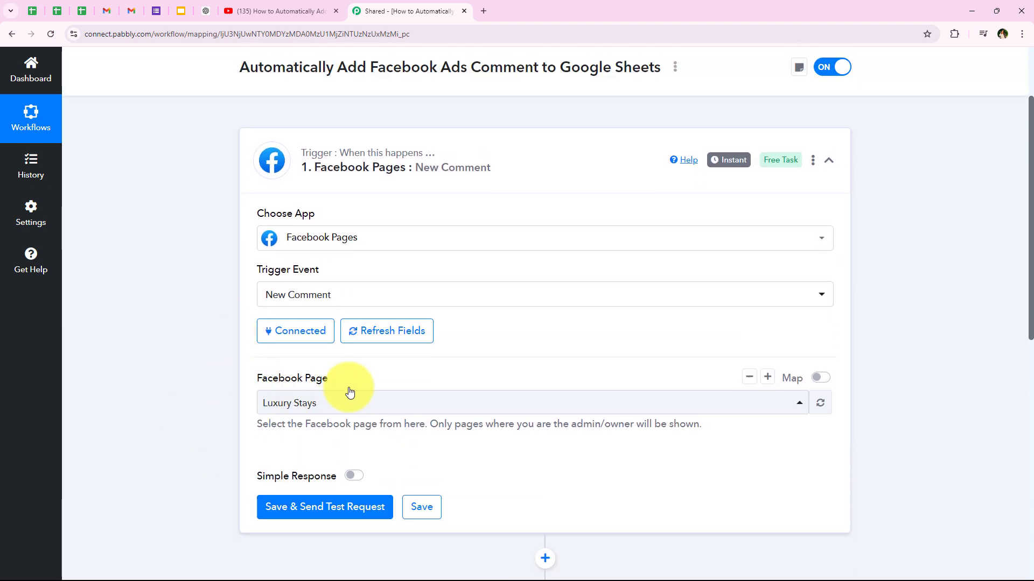
pyautogui.click(361, 164)
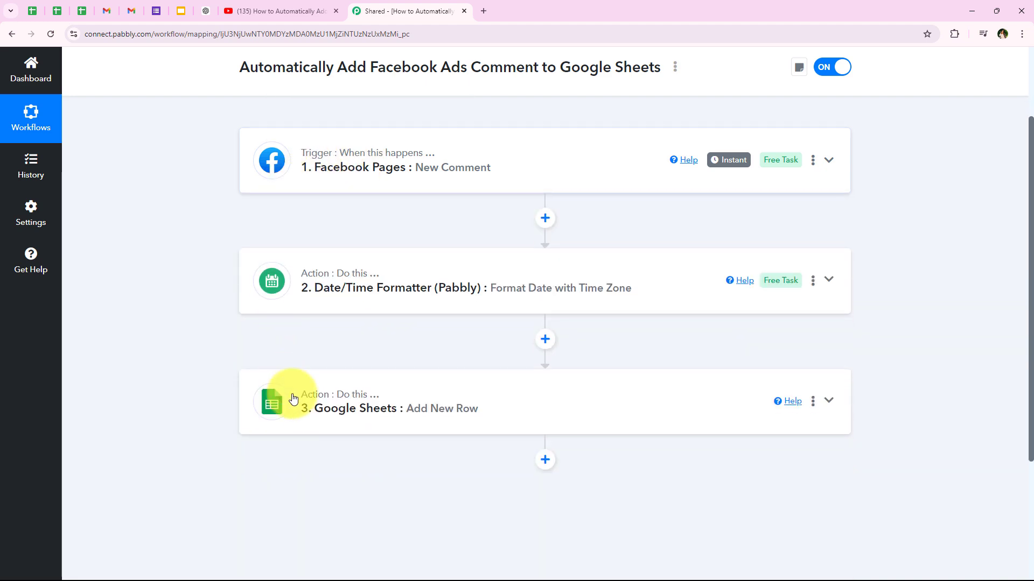
# Step: Expand the Google Sheets Add New Row action and review its connection, spreadsheet and sheet selections
pyautogui.click(330, 409)
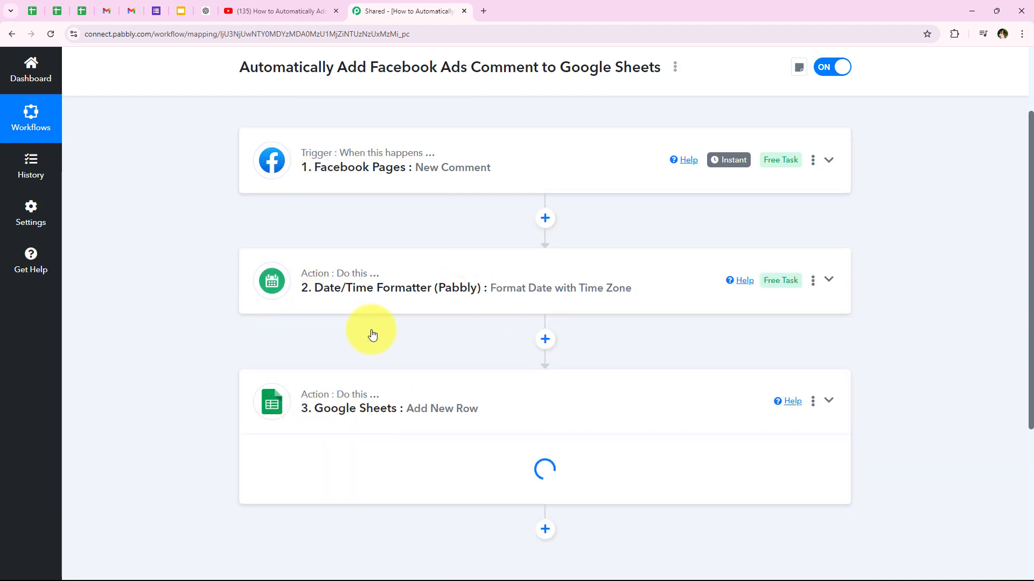
pyautogui.scroll(-5, 369, 332)
pyautogui.scroll(-1, 438, 394)
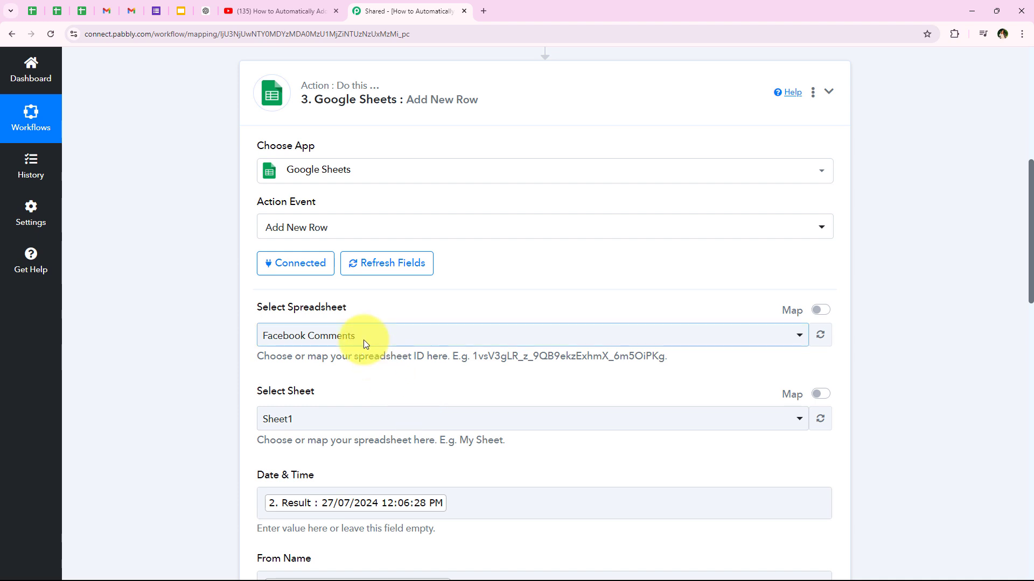
pyautogui.scroll(-2, 361, 362)
pyautogui.scroll(-4, 360, 364)
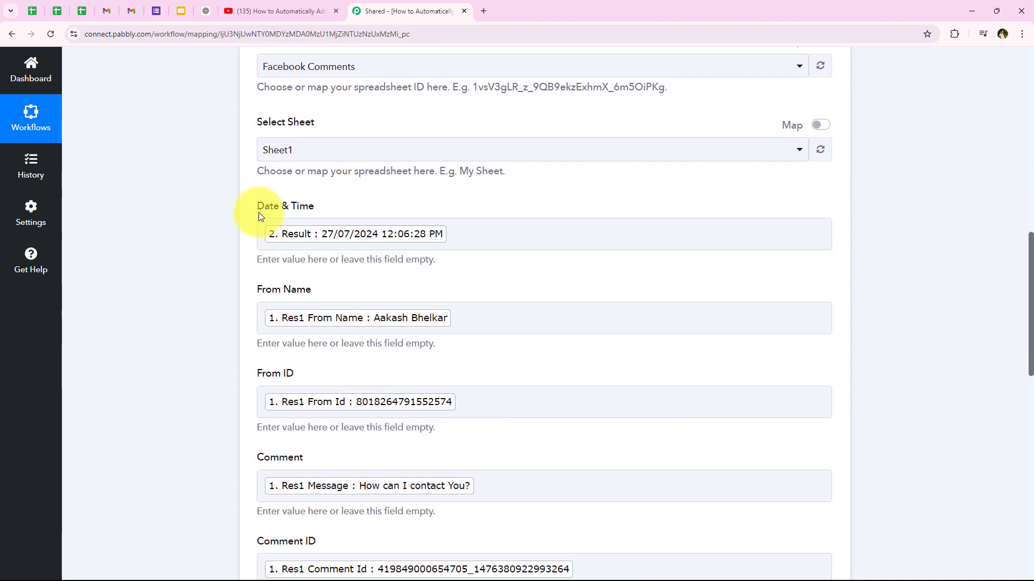
# Step: Examine the Google Sheets action's field mappings from Date & Time and From Name down to Post URL
pyautogui.moveTo(258, 213); pyautogui.dragTo(339, 218)
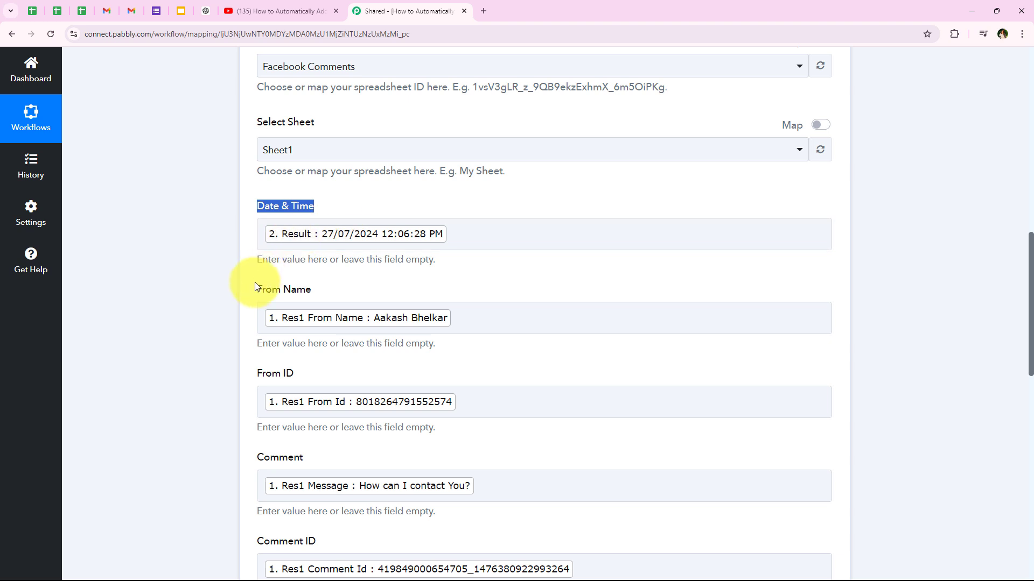
pyautogui.moveTo(251, 261); pyautogui.dragTo(318, 293)
pyautogui.click(295, 374)
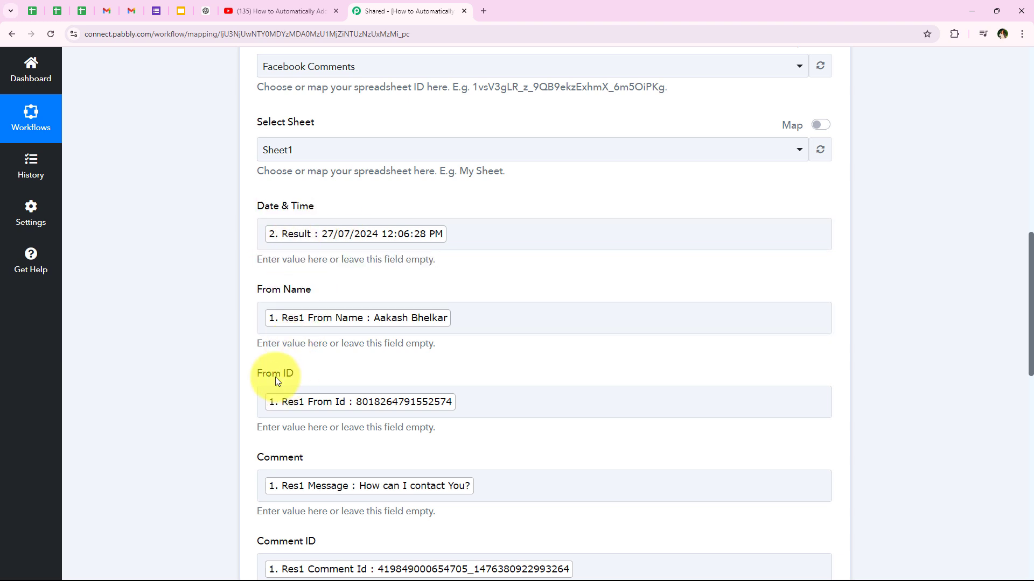
pyautogui.scroll(-1, 369, 411)
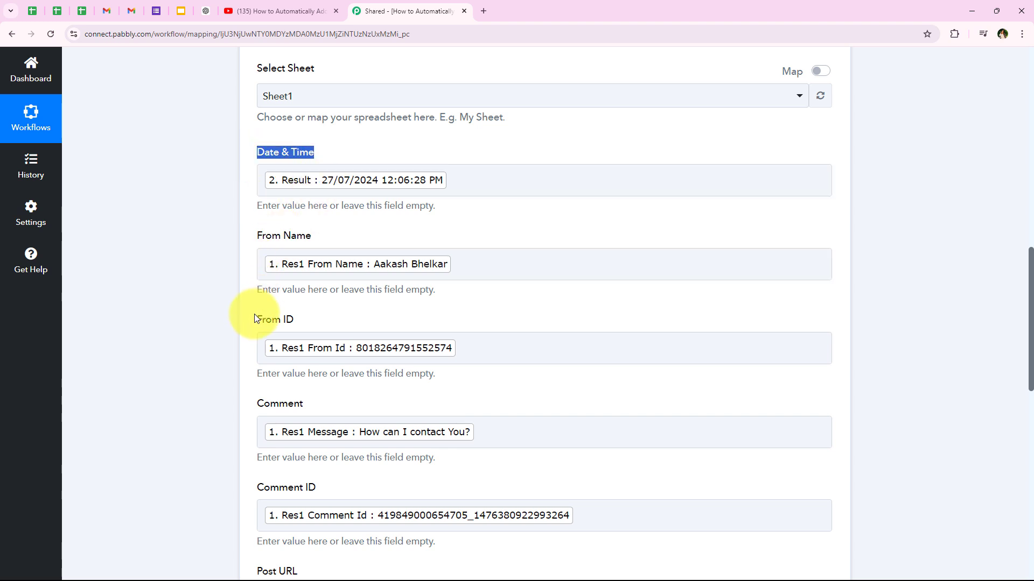
pyautogui.moveTo(253, 237); pyautogui.dragTo(312, 236)
pyautogui.moveTo(256, 311); pyautogui.dragTo(311, 309)
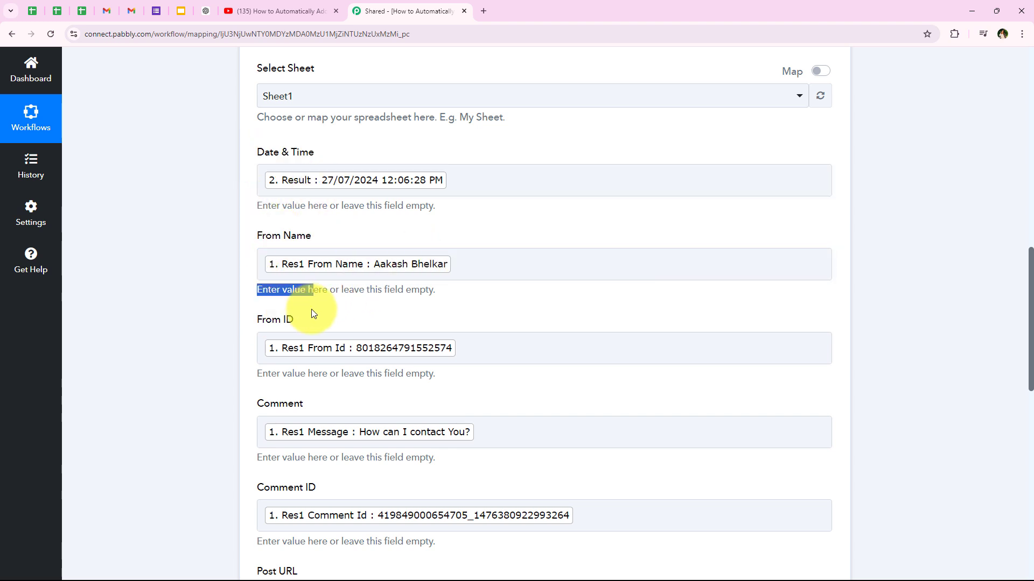
pyautogui.click(311, 309)
pyautogui.scroll(-1, 310, 350)
pyautogui.scroll(-1, 273, 396)
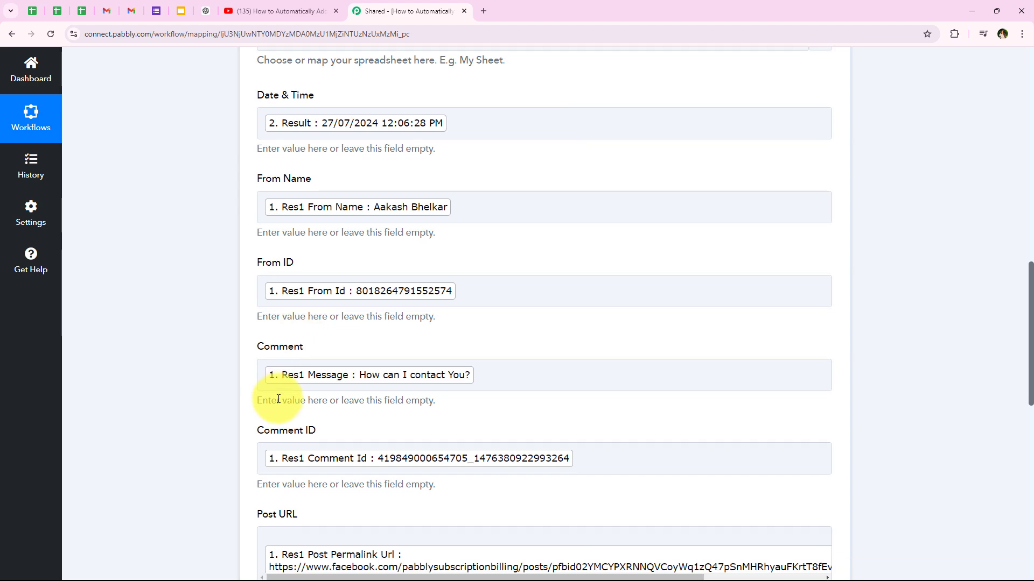
pyautogui.scroll(-2, 272, 397)
pyautogui.click(264, 436)
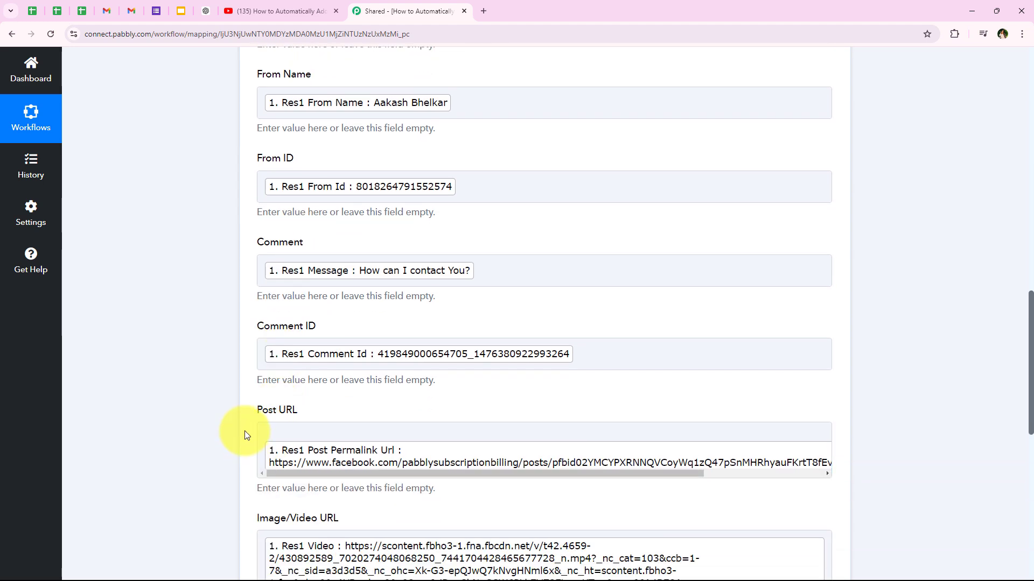
# Step: Review the Google Sheets mappings again from the spreadsheet selection through Image/Video URL, and recheck the From Name field
pyautogui.scroll(6, 240, 358)
pyautogui.click(286, 249)
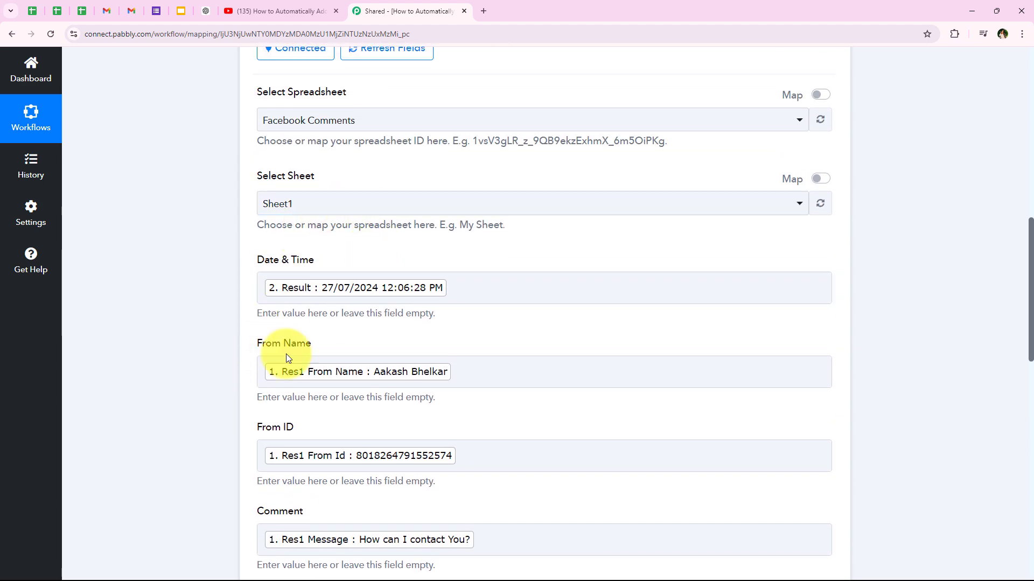
pyautogui.scroll(-5, 220, 376)
pyautogui.scroll(-4, 218, 376)
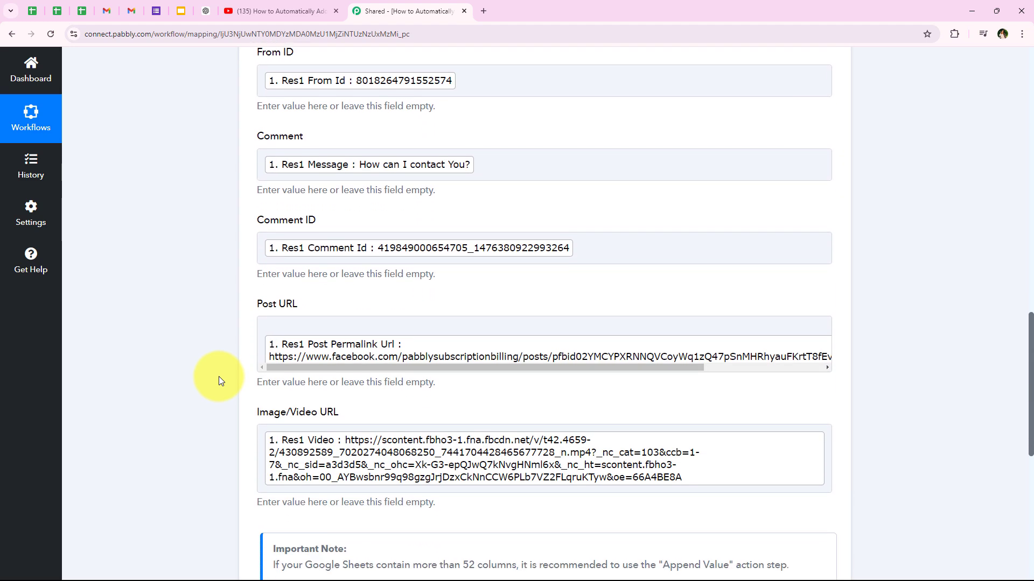
pyautogui.scroll(10, 247, 292)
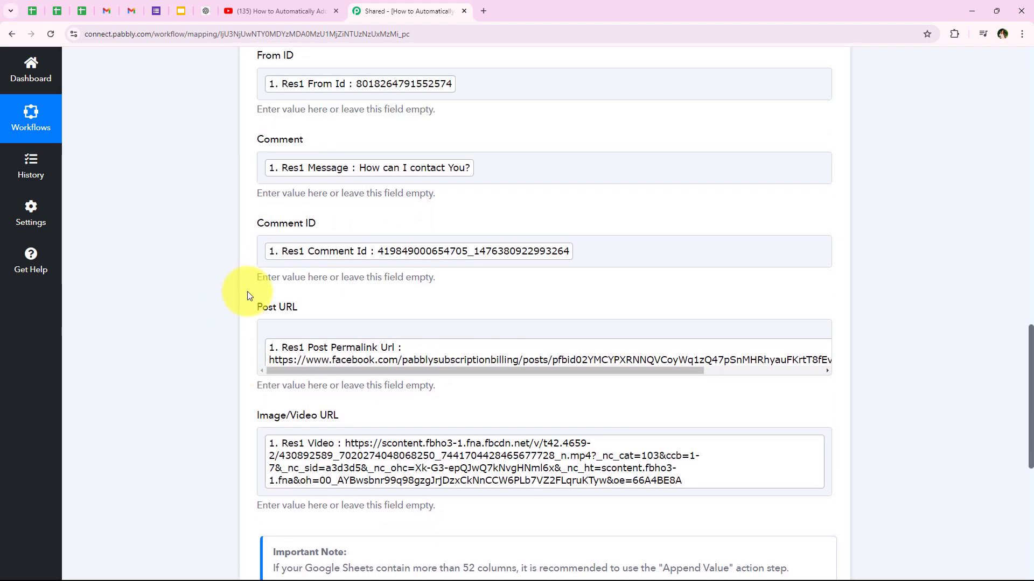
pyautogui.scroll(1, 247, 295)
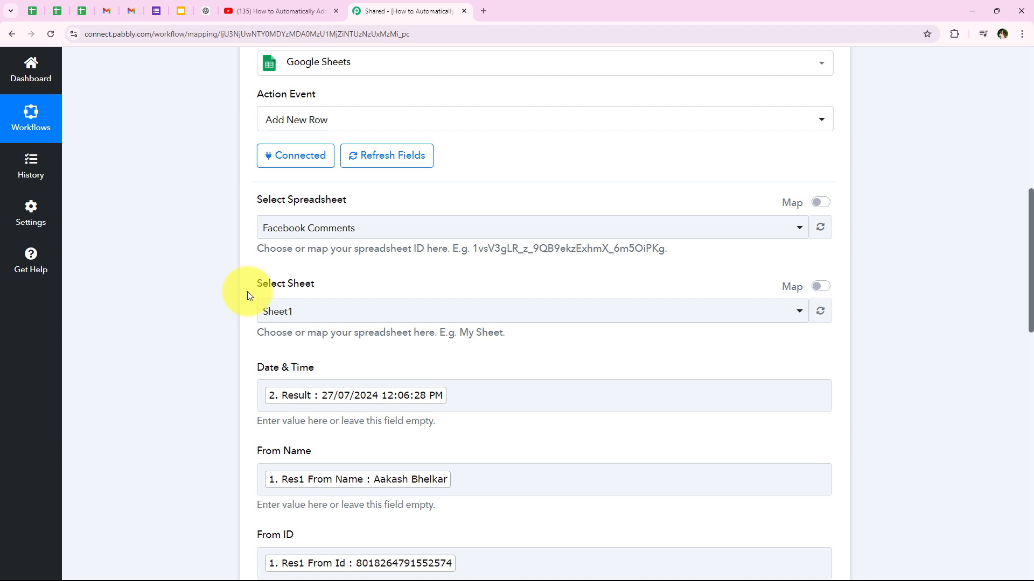
pyautogui.scroll(-3, 247, 292)
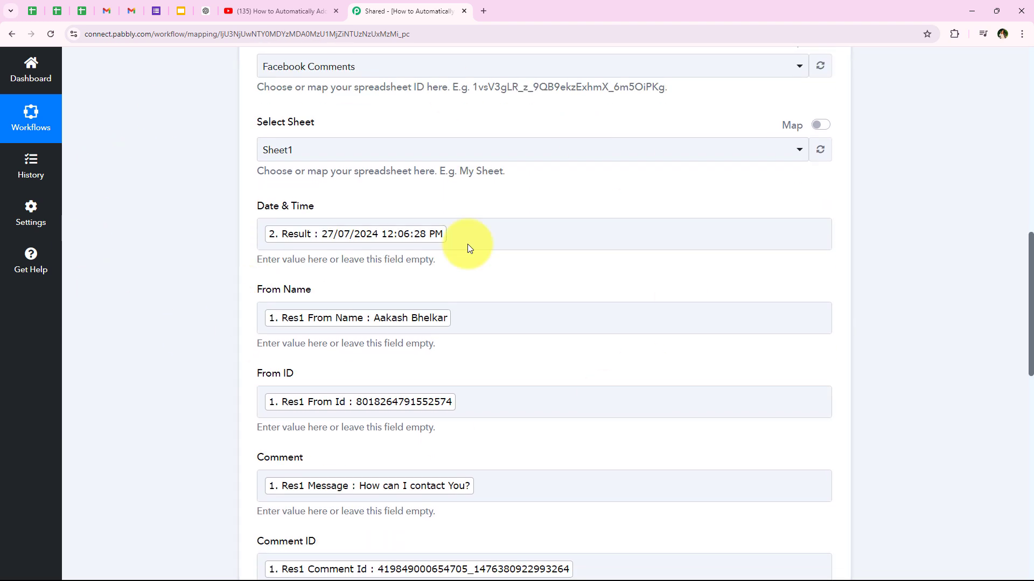
pyautogui.moveTo(258, 290); pyautogui.dragTo(335, 295)
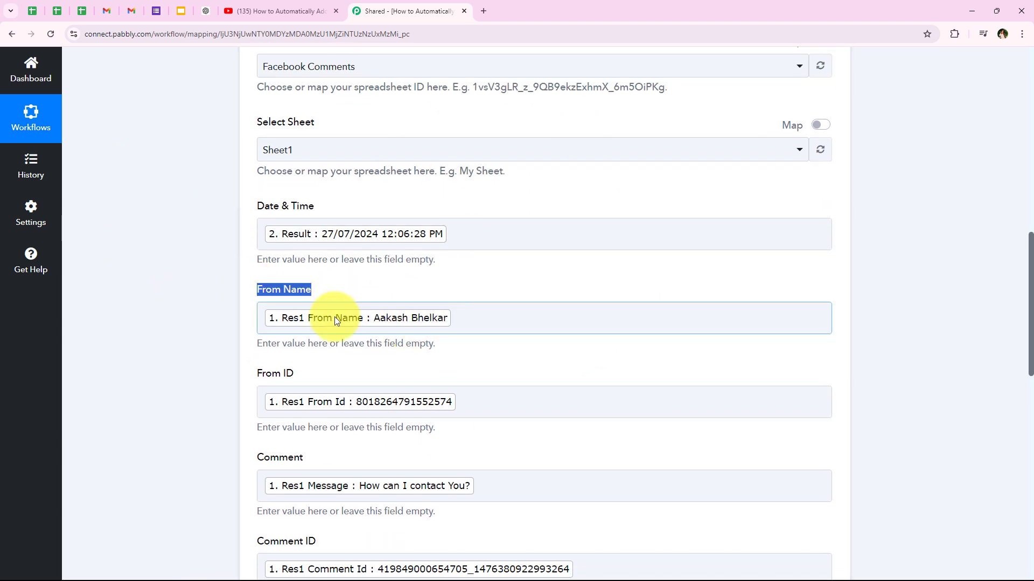
pyautogui.click(392, 358)
# Step: Expand the Facebook Pages trigger again and review its page selection, response setting and the workflow's following actions
pyautogui.scroll(10, 272, 340)
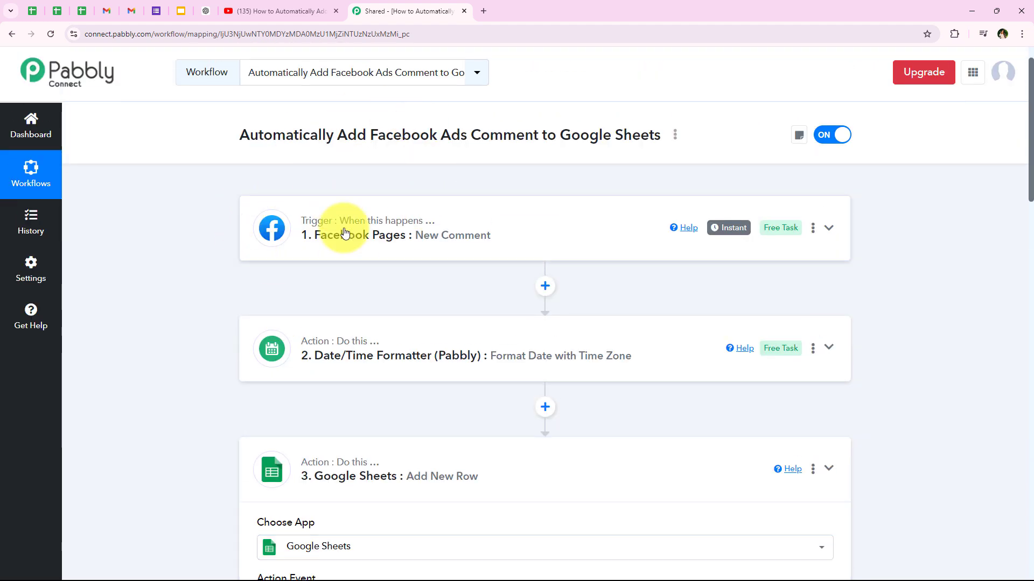
pyautogui.click(341, 238)
pyautogui.scroll(-5, 300, 392)
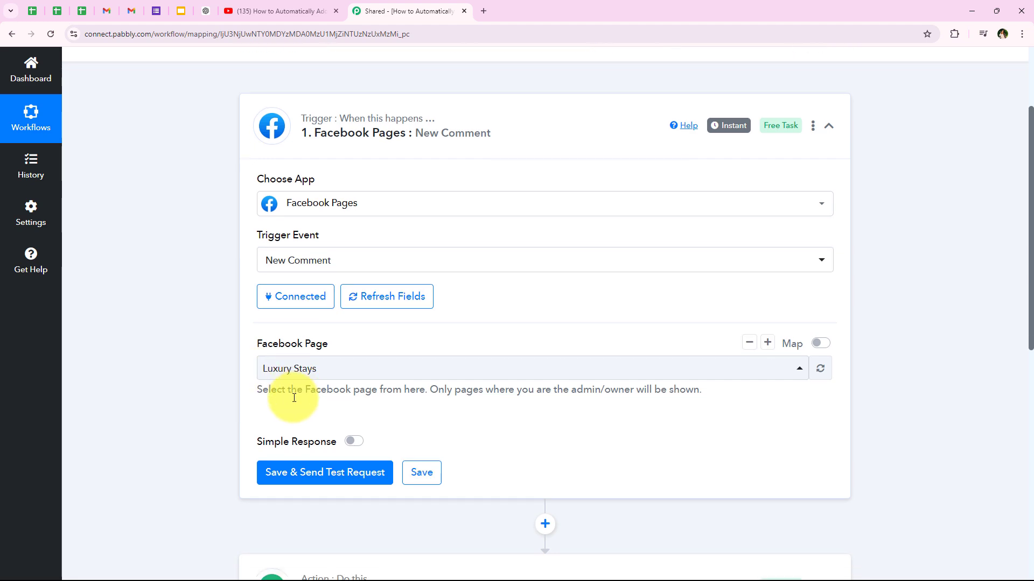
pyautogui.scroll(-1, 283, 226)
pyautogui.scroll(1, 248, 221)
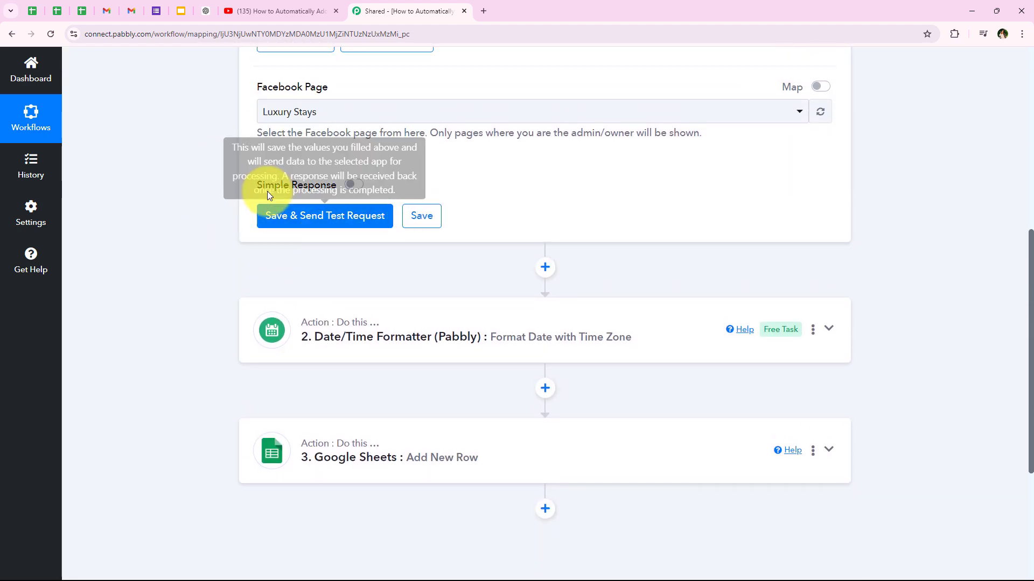
pyautogui.scroll(-1, 339, 259)
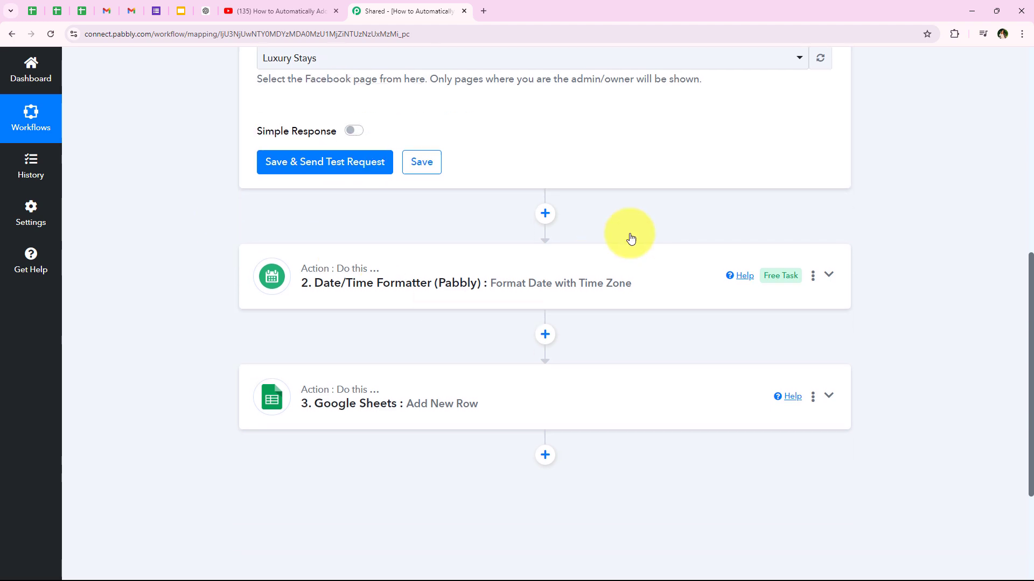
# Step: Reopen the Google Sheets action for a brief check, collapse it, and look over the Date/Time Formatter action in the workflow overview
pyautogui.click(331, 395)
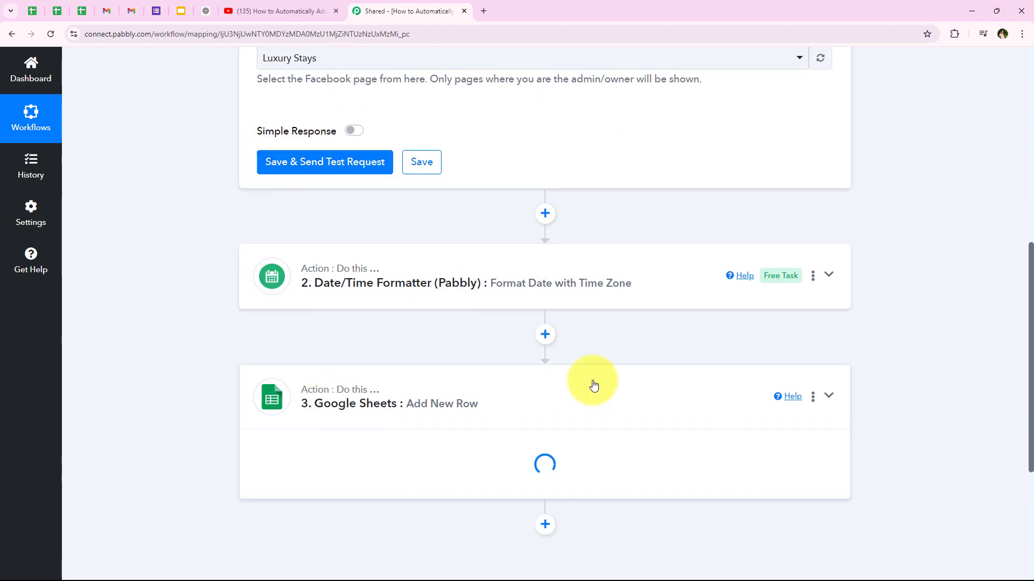
pyautogui.scroll(6, 344, 355)
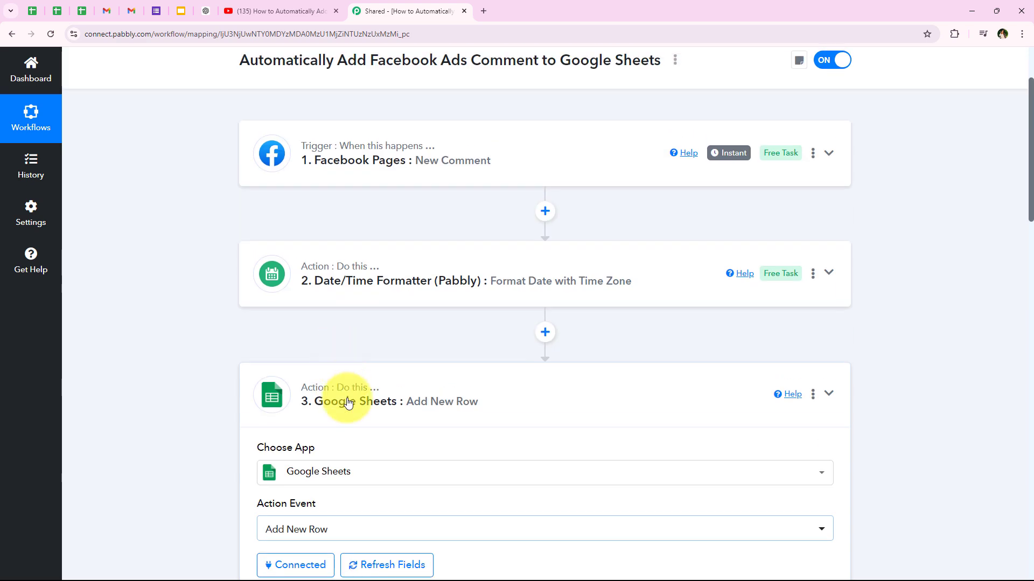
pyautogui.click(370, 395)
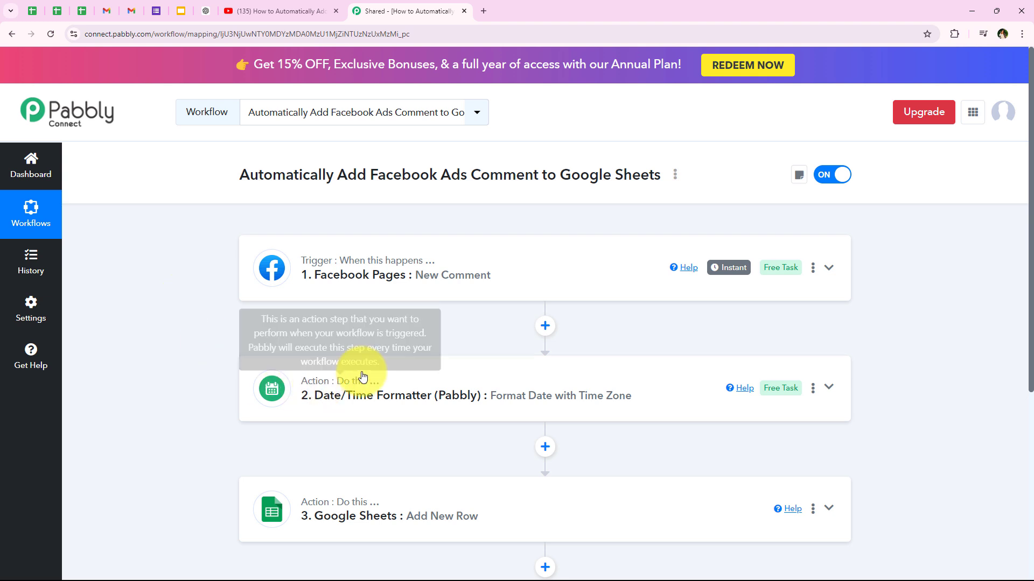
pyautogui.moveTo(367, 384)
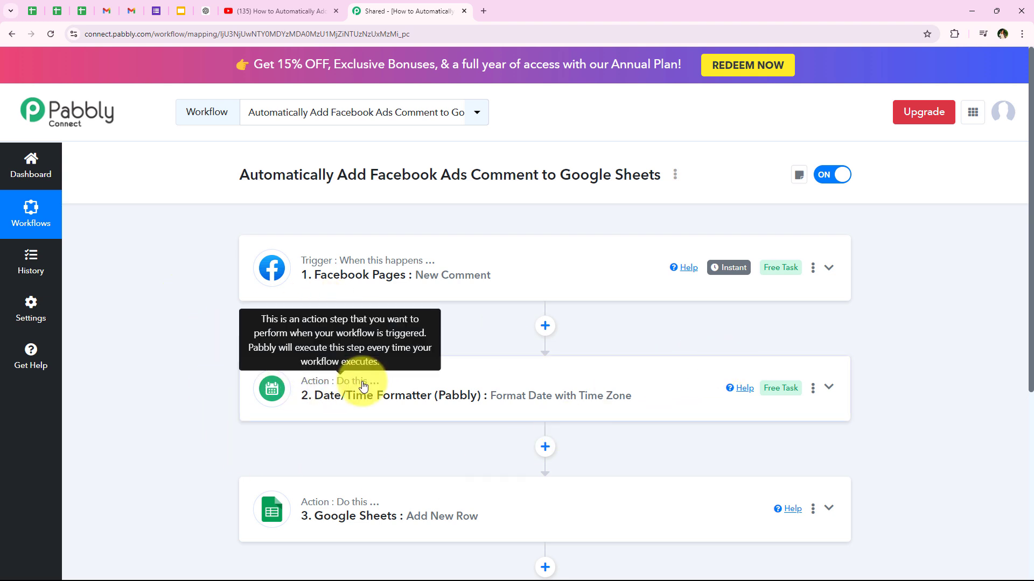